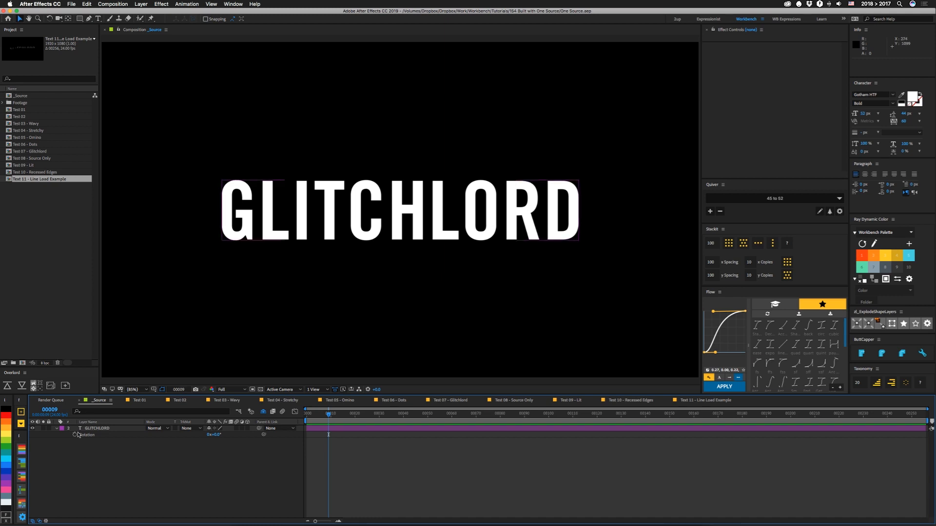
# Deselect the GLITCHLORD text layer in the source composition's timeline.
pyautogui.click(69, 453)
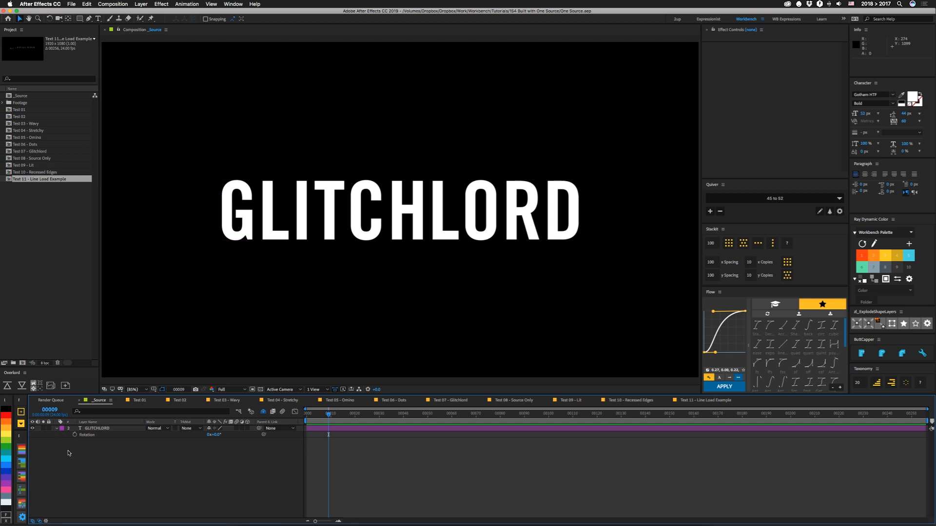
# Preview the Test 01 animation and switch the Fractal Noise layer back on.
pyautogui.click(137, 402)
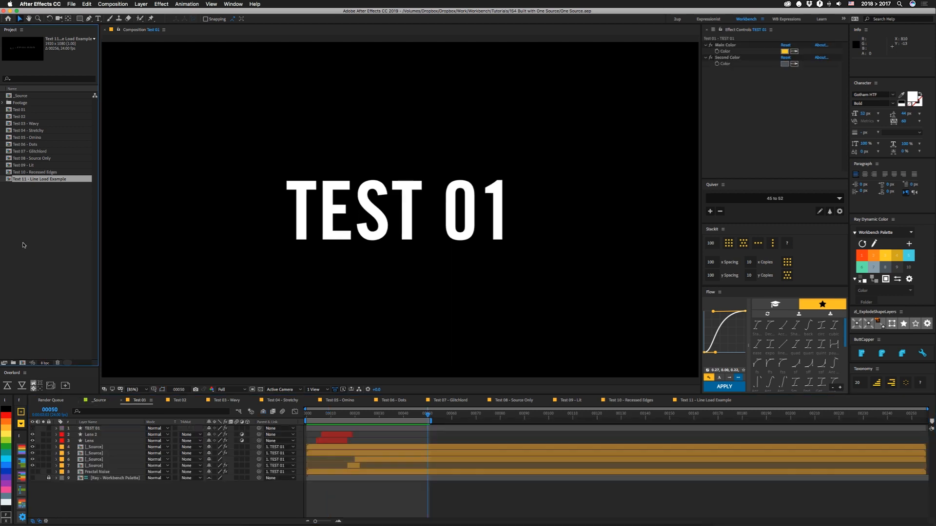
pyautogui.press('space')
pyautogui.click(98, 473)
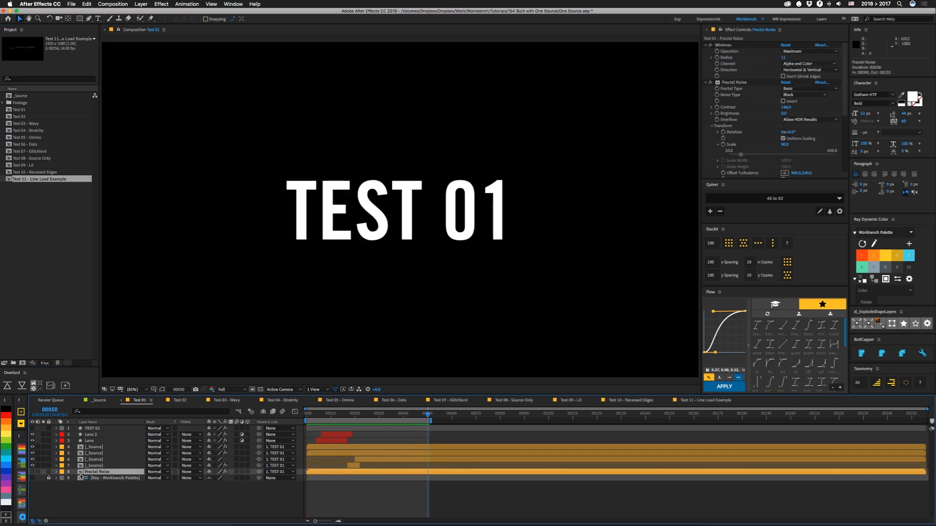
pyautogui.click(33, 473)
# Preview the Test 02 and Test 03 - Wavy variants, ending on the Test 05 - Omino composition.
pyautogui.click(180, 402)
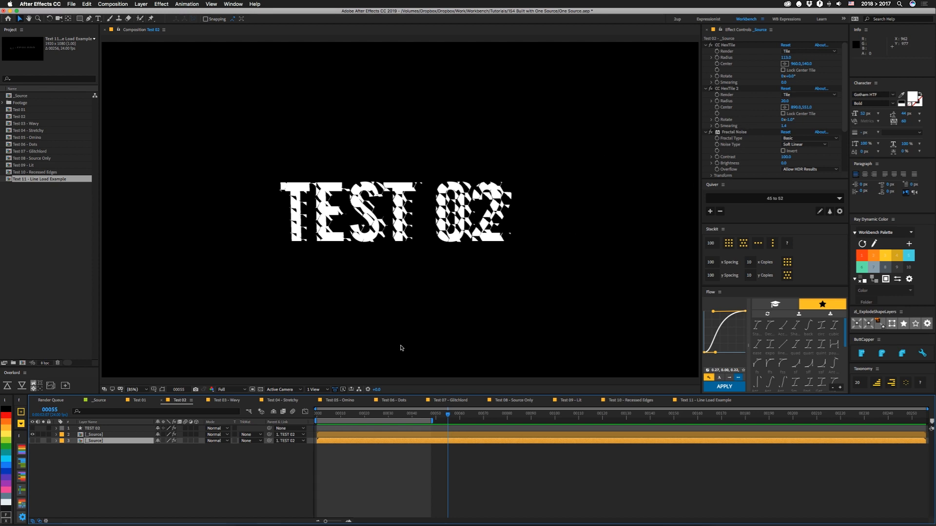
pyautogui.press('space')
pyautogui.press('space')
pyautogui.click(224, 401)
pyautogui.press('space')
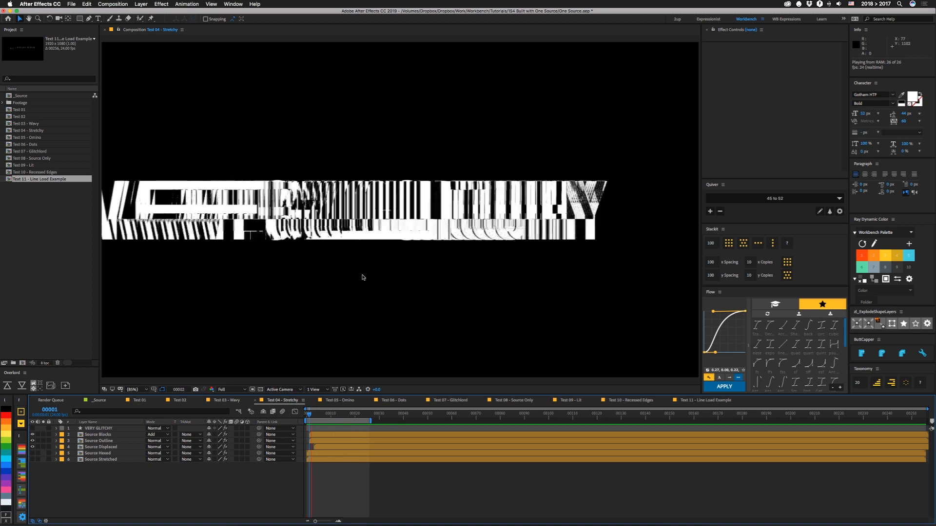
pyautogui.click(341, 401)
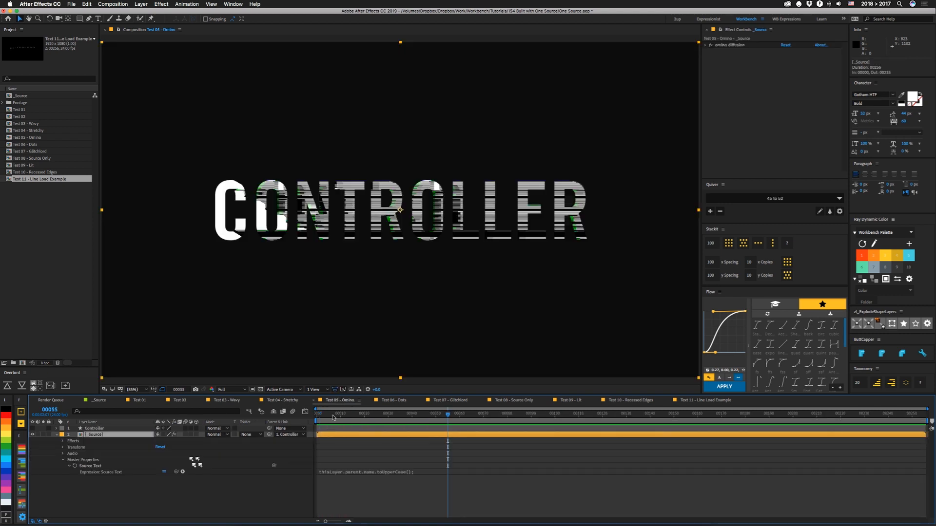
# Scrub Omino from the start, preview the Test 06 - Dots variant, then move on to Test 08 - Source Only.
pyautogui.moveTo(335, 416)
pyautogui.mouseDown()
pyautogui.moveTo(361, 418)
pyautogui.moveTo(340, 426)
pyautogui.mouseUp()
pyautogui.click(395, 401)
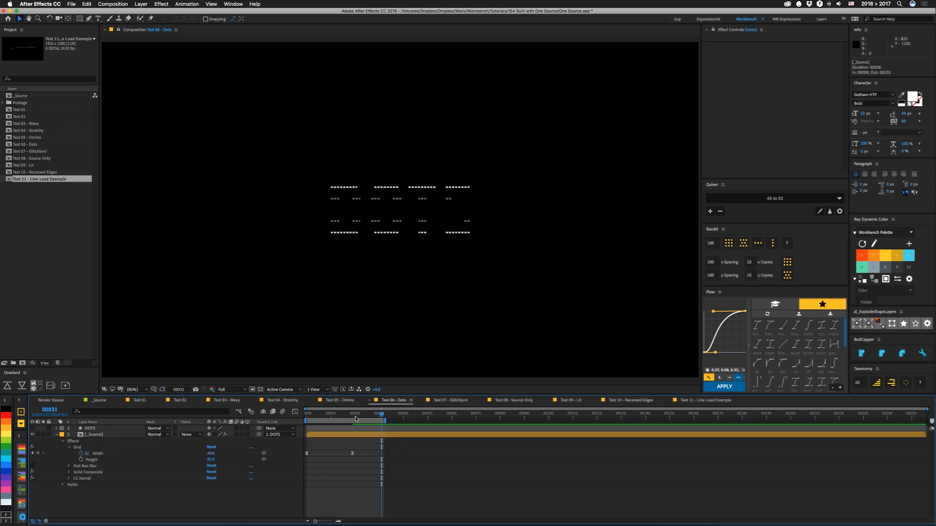
pyautogui.press('space')
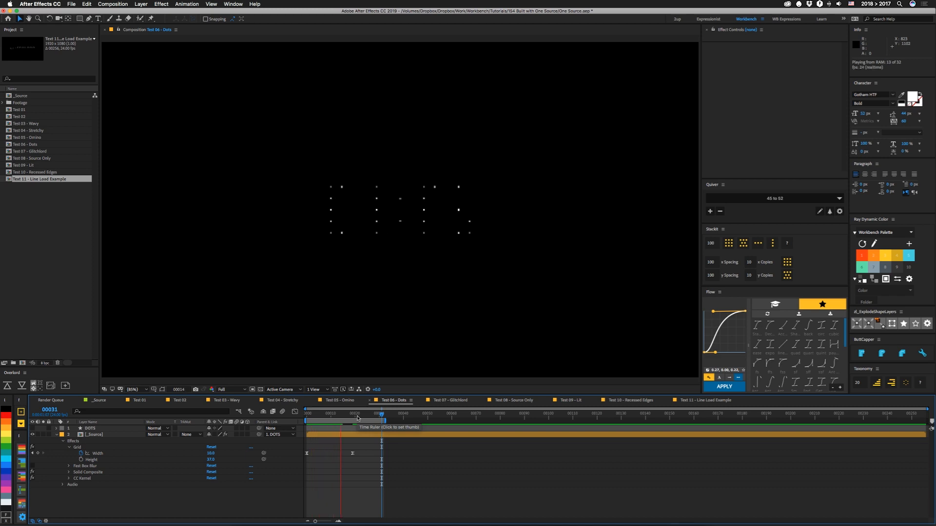
pyautogui.press('space')
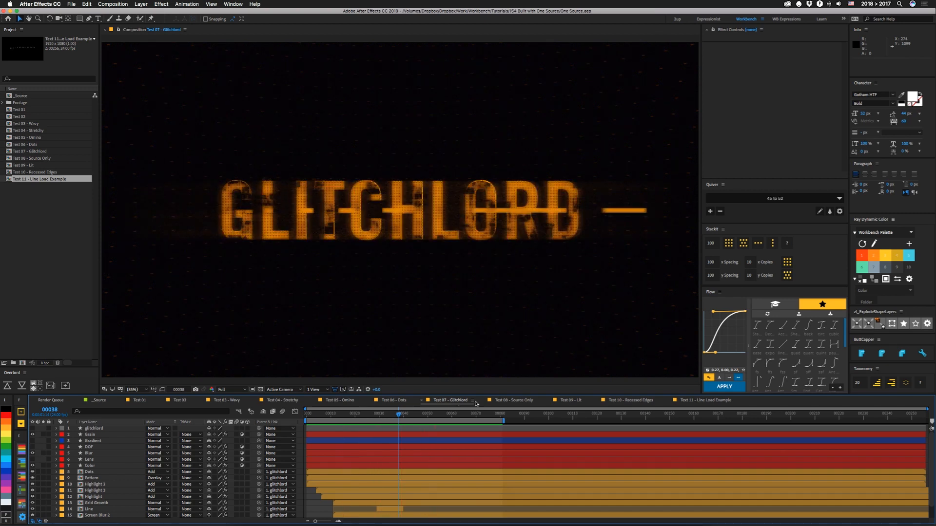
pyautogui.click(525, 402)
# Jump to frame 36, toggle the Layer/Source Name header and select the glitchlord text layer.
pyautogui.click(394, 415)
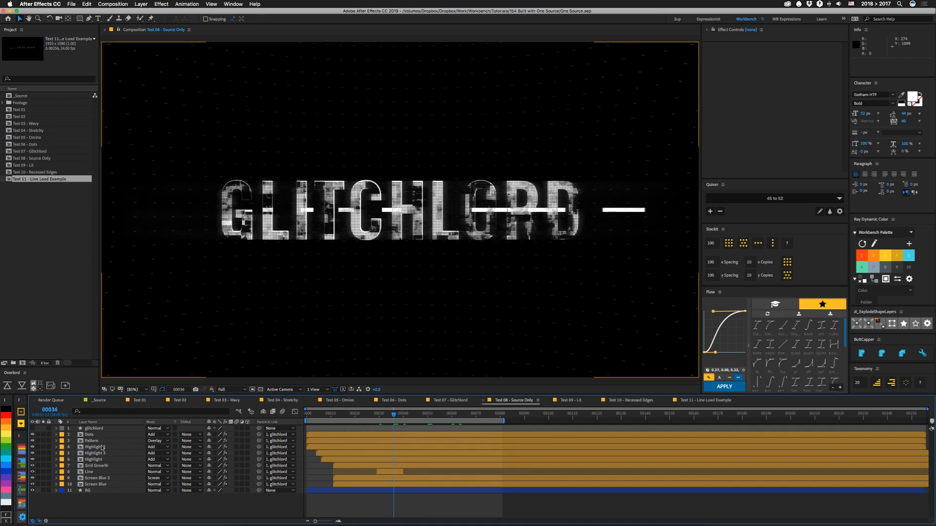
pyautogui.click(102, 425)
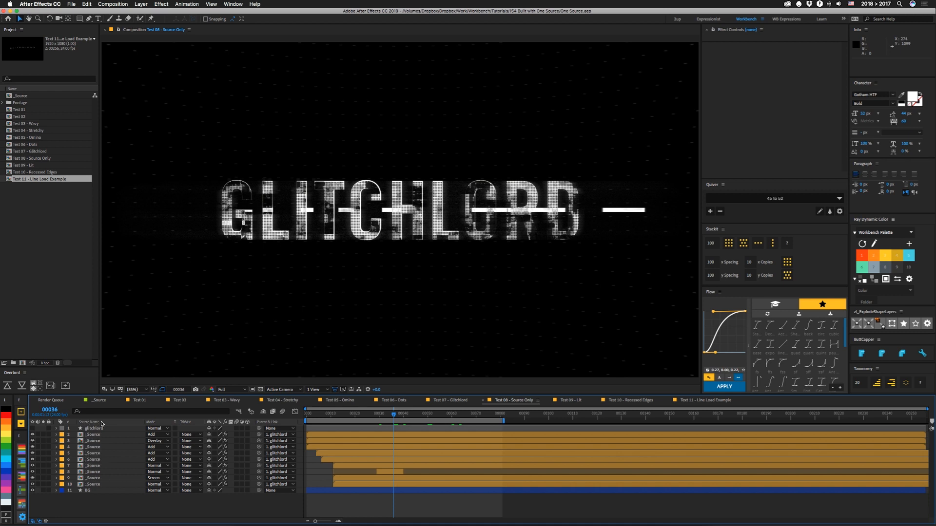
pyautogui.click(103, 424)
pyautogui.click(102, 429)
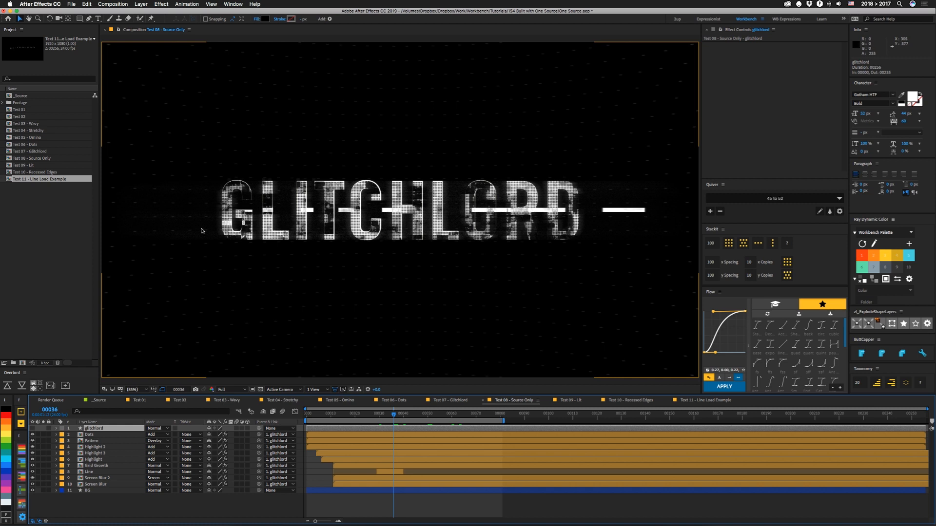
# Rename the layer to workbench, undo back to glitchlord, then select the Grid Growth layer.
pyautogui.press('Return')
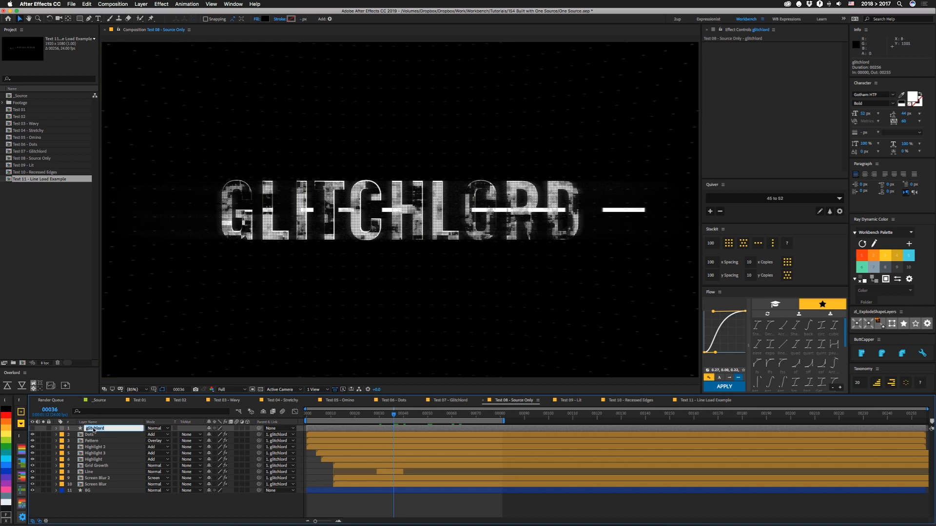
pyautogui.write('workbench')
pyautogui.press('Return')
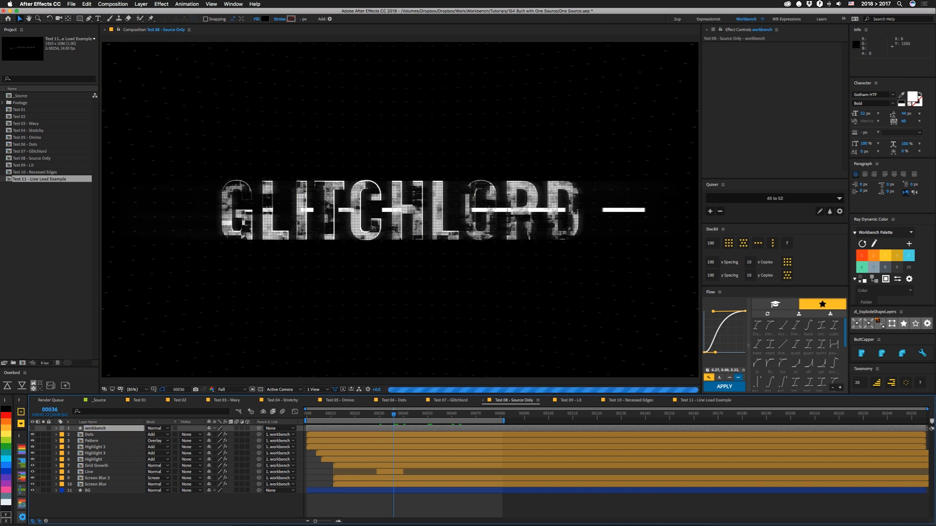
pyautogui.press('super+z')
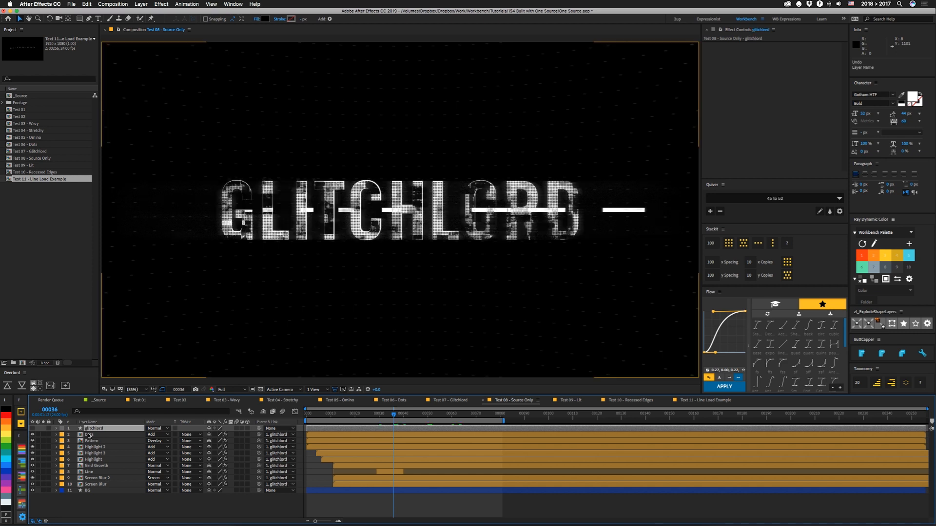
pyautogui.click(96, 465)
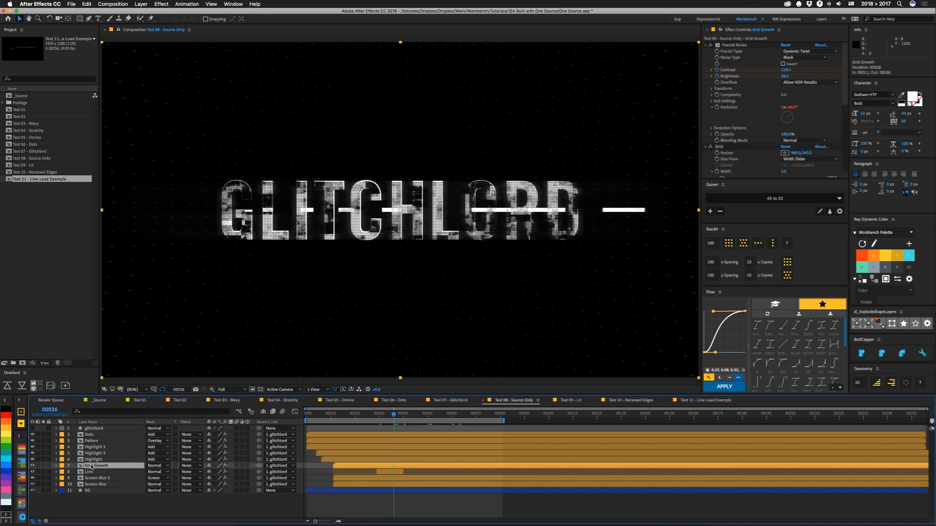
# Hide the white-line glitch layer, reveal Grid Growth's keyframes and step around frames 37–60.
pyautogui.click(32, 471)
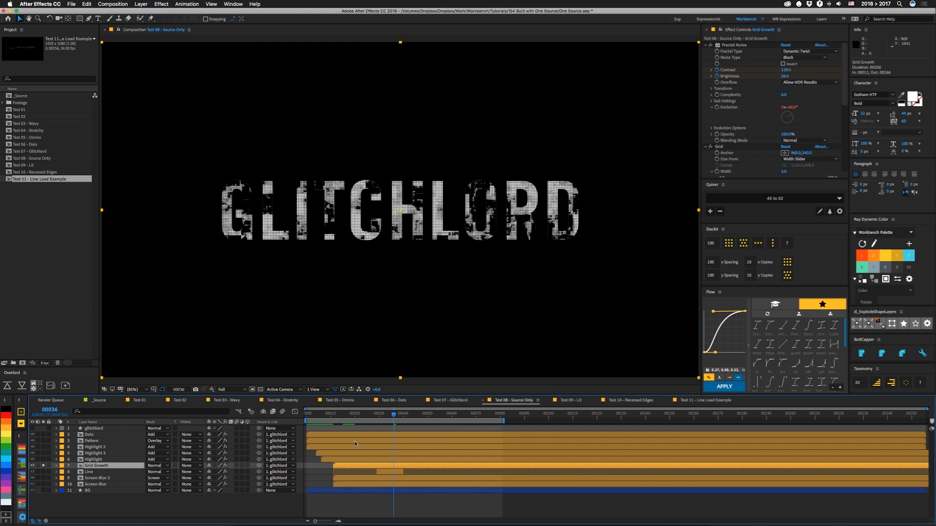
pyautogui.moveTo(405, 417); pyautogui.dragTo(453, 416)
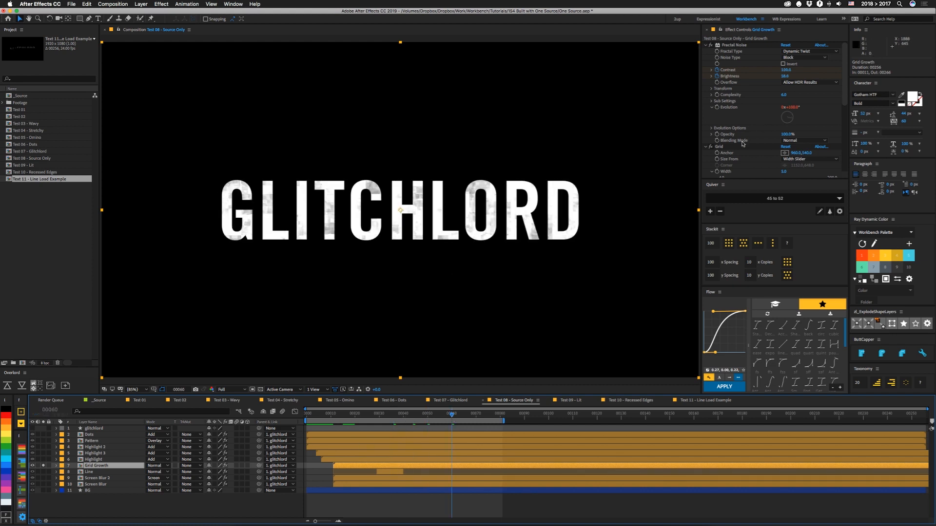
pyautogui.scroll(-3, 742, 151)
pyautogui.scroll(-2, 742, 151)
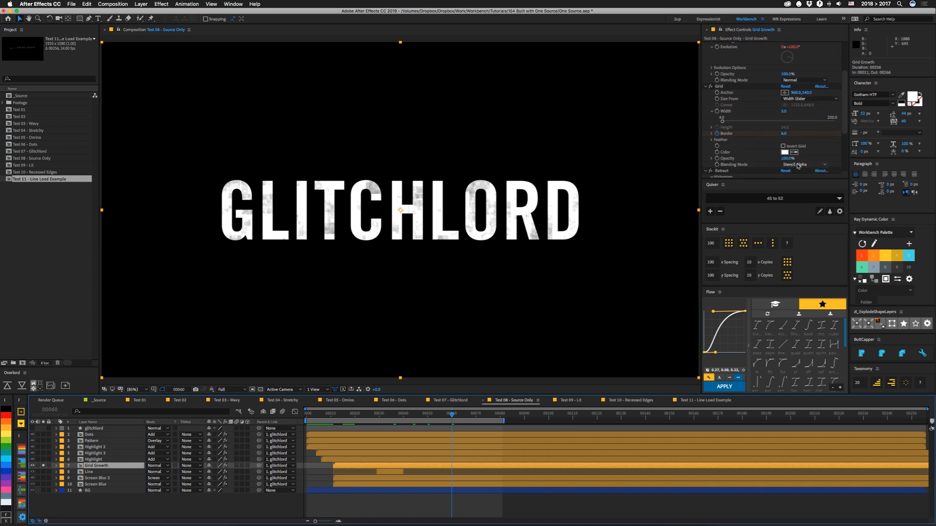
pyautogui.press('u')
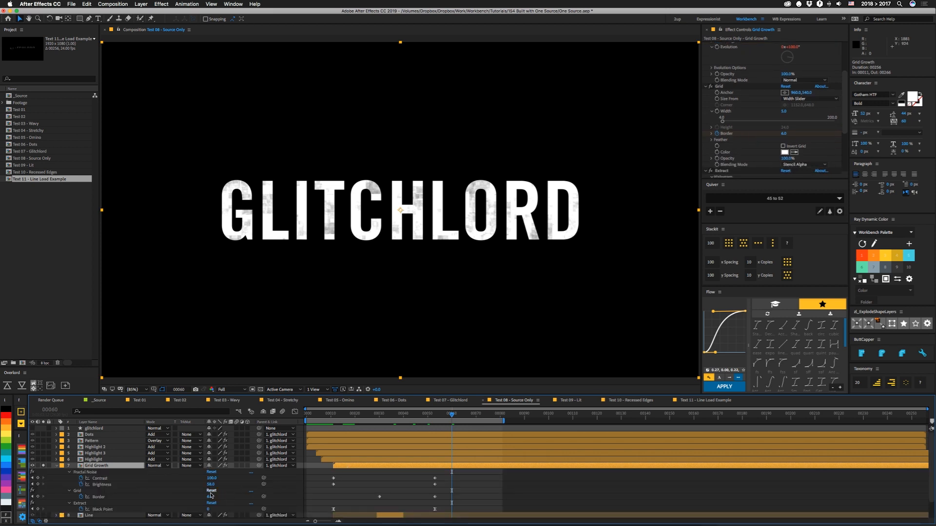
pyautogui.moveTo(451, 415)
pyautogui.mouseDown()
pyautogui.moveTo(399, 417)
pyautogui.moveTo(431, 431)
pyautogui.mouseUp()
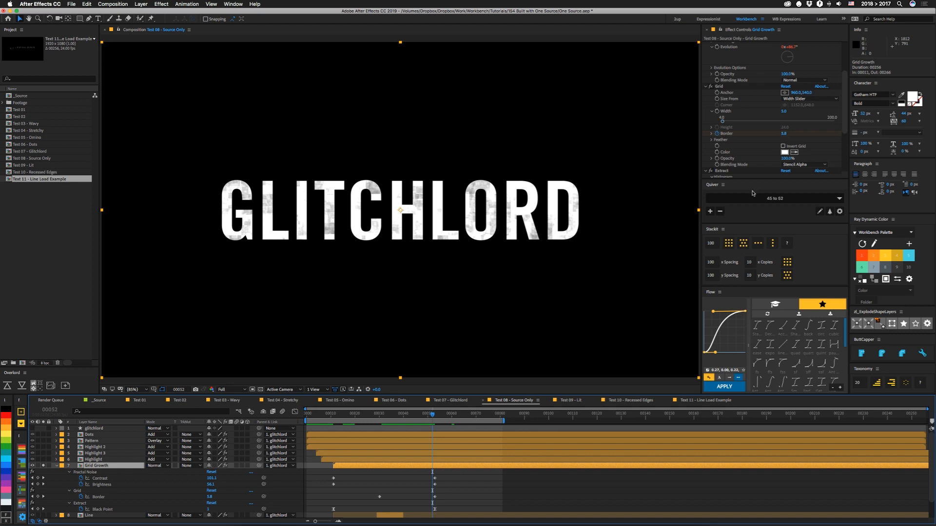
pyautogui.press('pagedown')
# Try a grid Border value of 4.8, then undo back to 6.0.
pyautogui.click(784, 134)
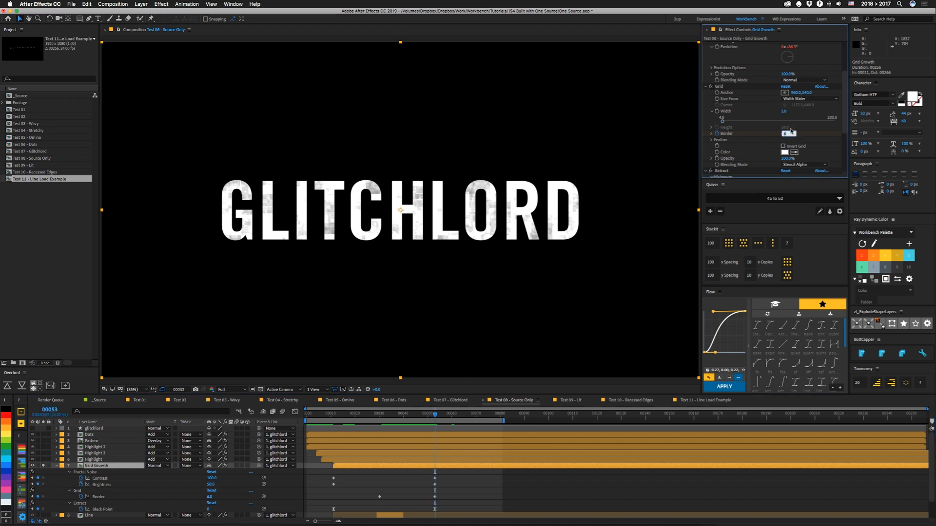
pyautogui.write('4.8')
pyautogui.press('Return')
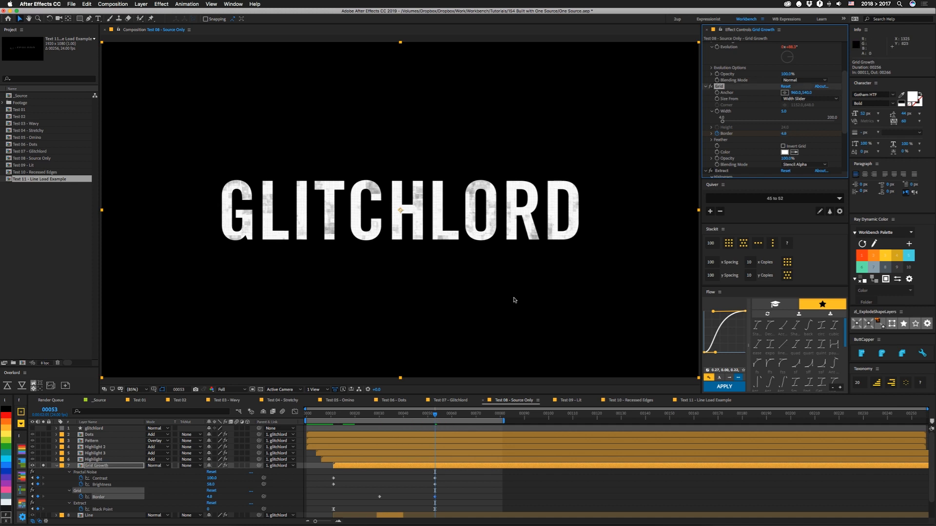
pyautogui.press('super+z')
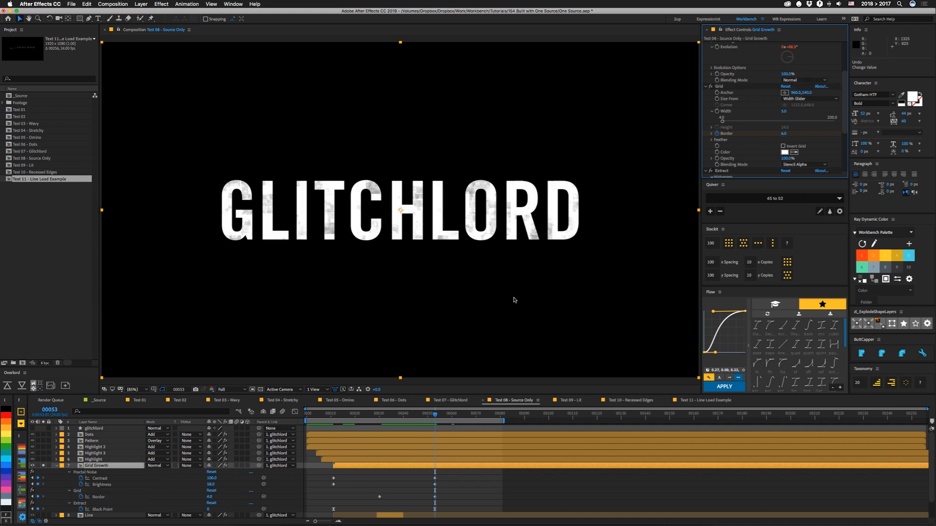
# Preview and scrub the Grid Growth reveal to clean text, then collapse the layer's properties.
pyautogui.press('space')
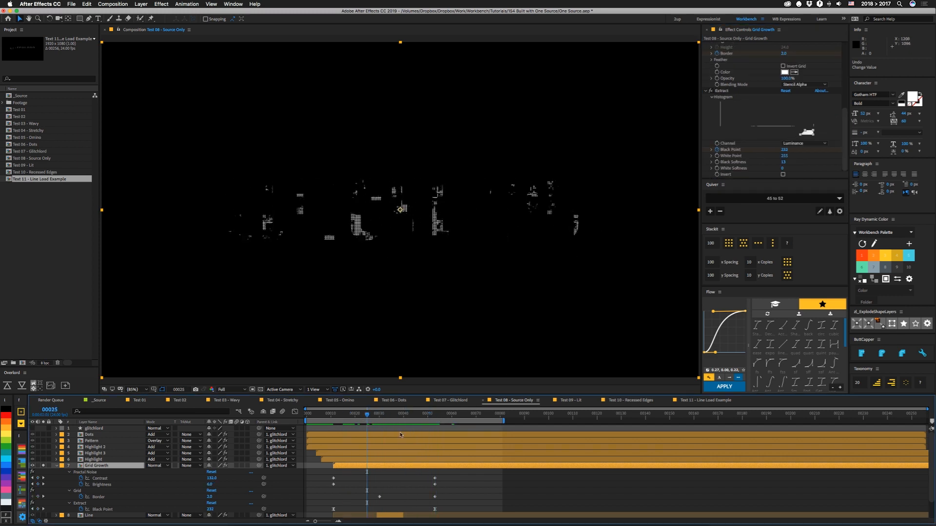
pyautogui.moveTo(377, 416); pyautogui.dragTo(401, 416)
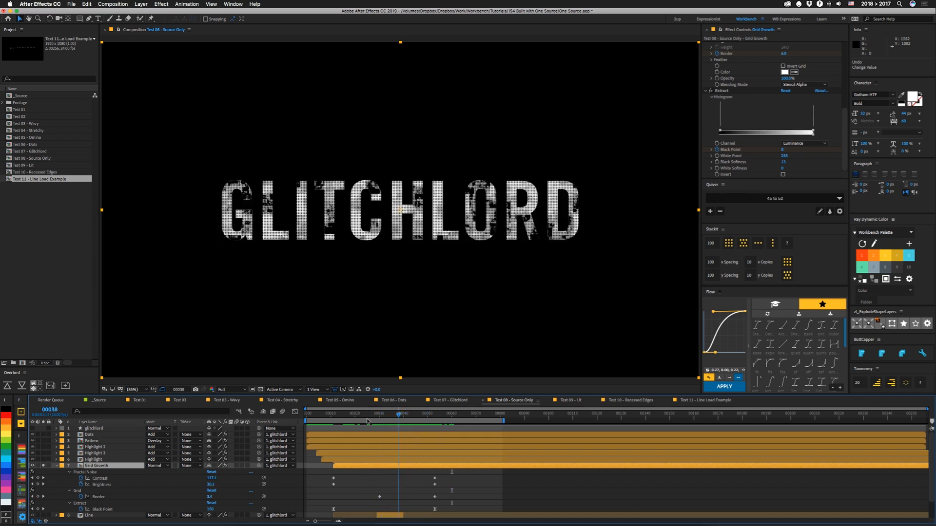
pyautogui.moveTo(399, 414); pyautogui.dragTo(439, 414)
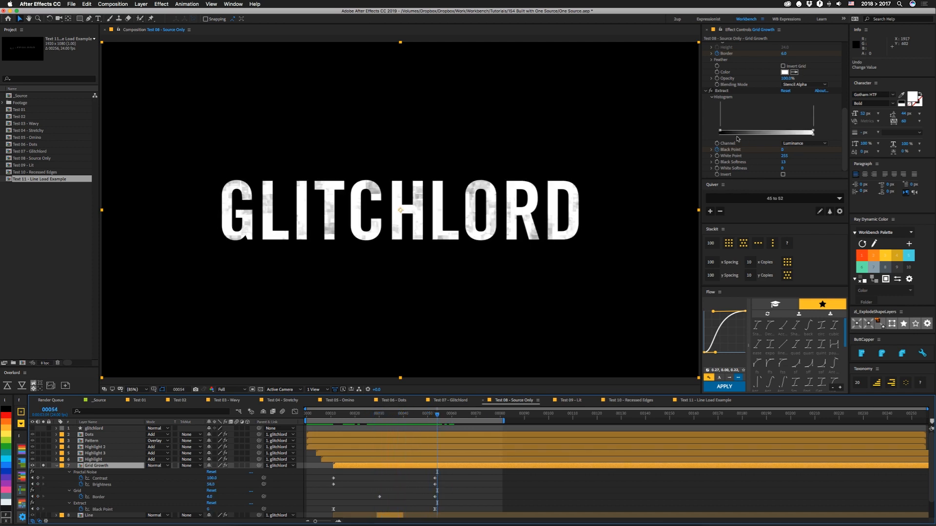
pyautogui.click(74, 466)
# Switch on Screen Blur 2 for glowing horizontal streaks, then inspect the Screen Blur layer's effects.
pyautogui.click(102, 479)
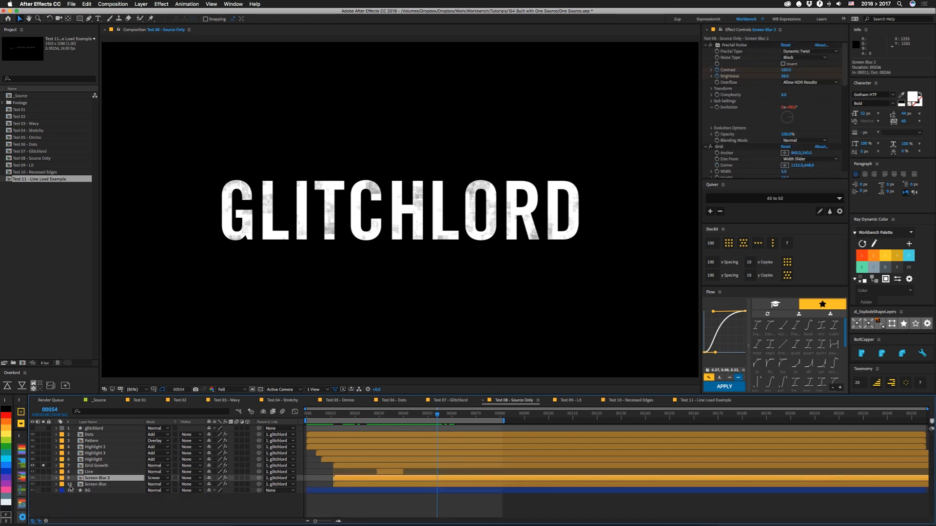
pyautogui.click(44, 478)
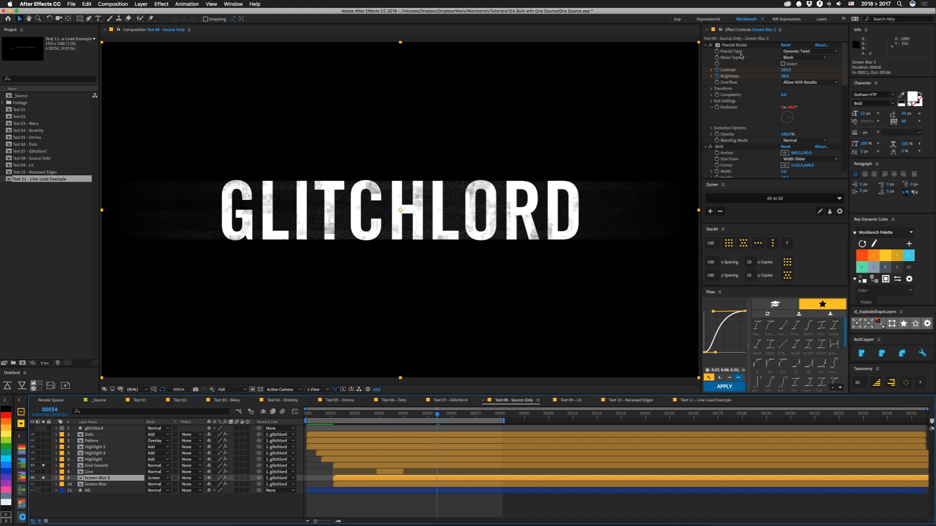
pyautogui.moveTo(846, 56); pyautogui.dragTo(843, 110)
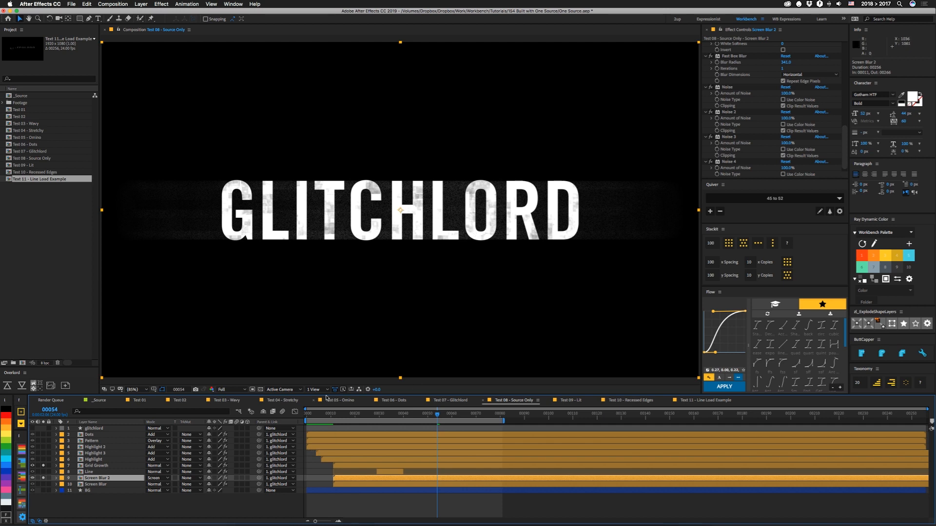
pyautogui.click(95, 484)
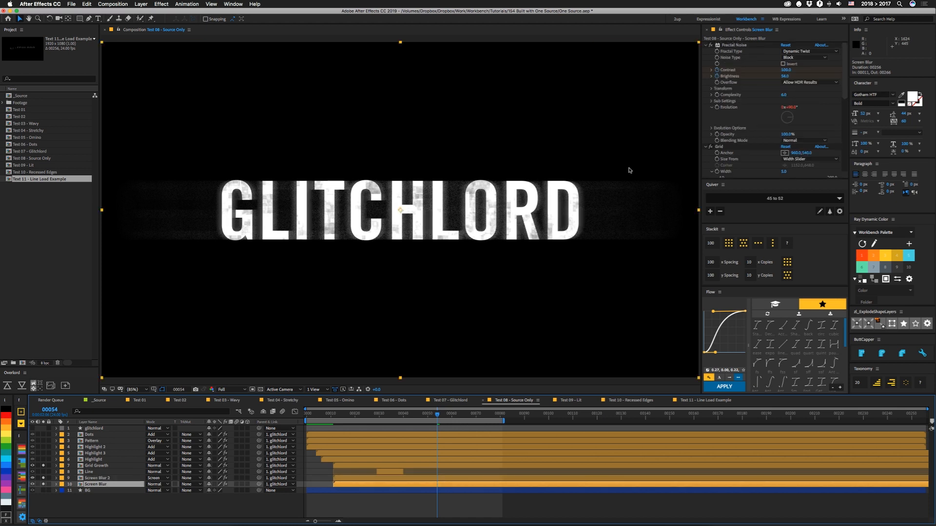
pyautogui.moveTo(844, 51); pyautogui.dragTo(844, 146)
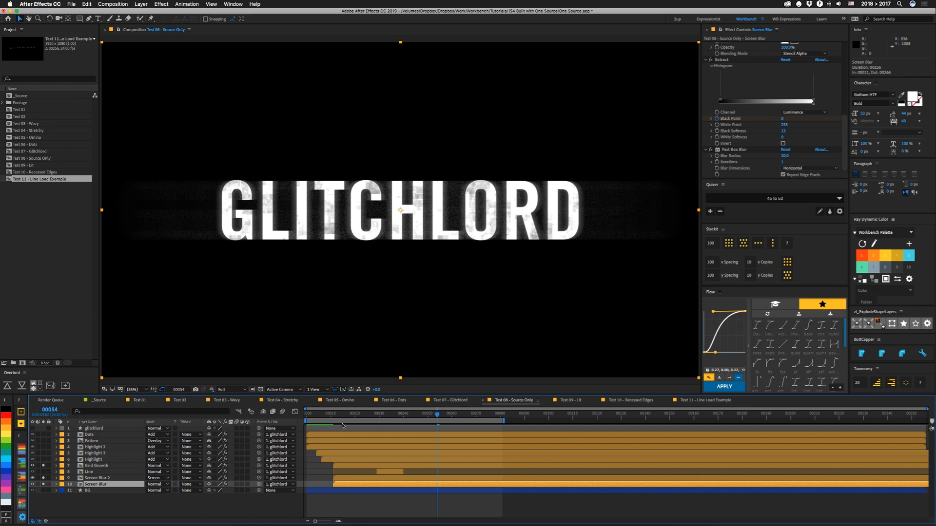
# Solo Highlight 2 from the start and scrub its light sweep across the letters.
pyautogui.click(321, 417)
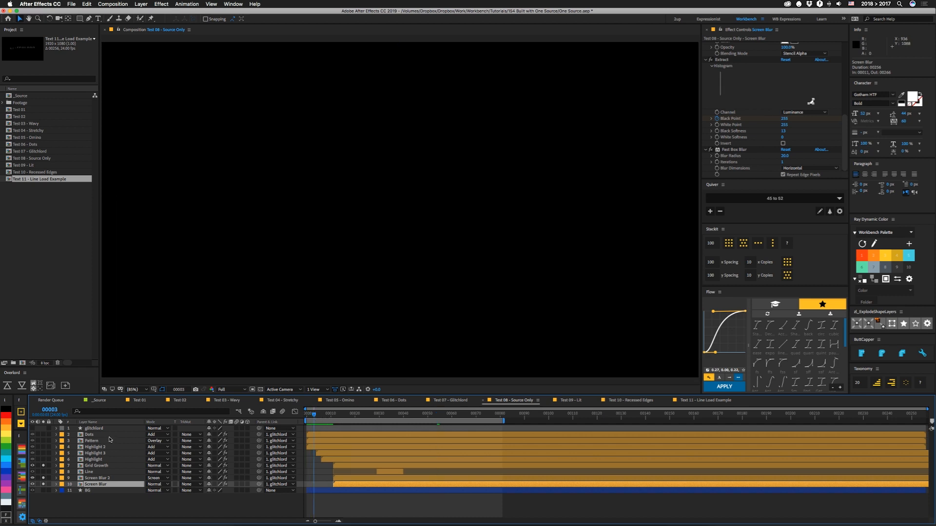
pyautogui.click(95, 446)
pyautogui.moveTo(320, 417)
pyautogui.mouseDown()
pyautogui.moveTo(421, 417)
pyautogui.moveTo(369, 417)
pyautogui.mouseUp()
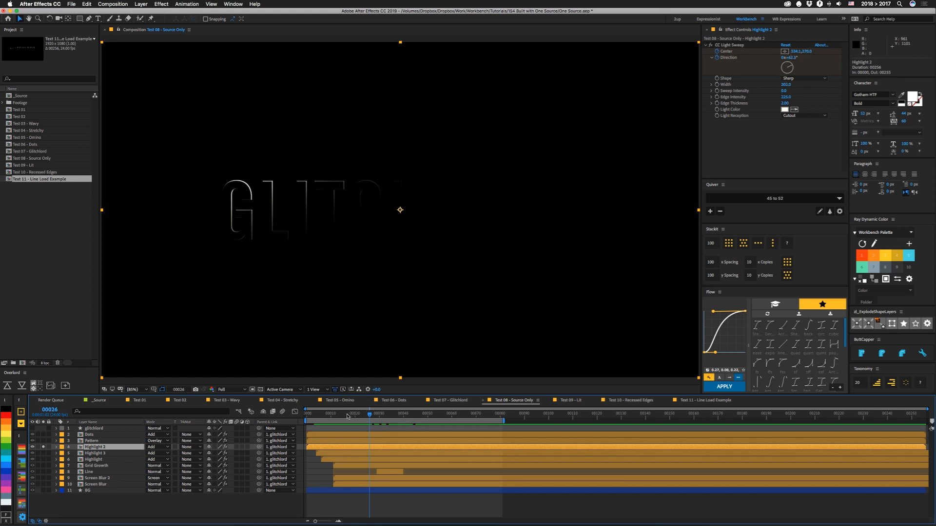
pyautogui.moveTo(341, 417); pyautogui.dragTo(431, 417)
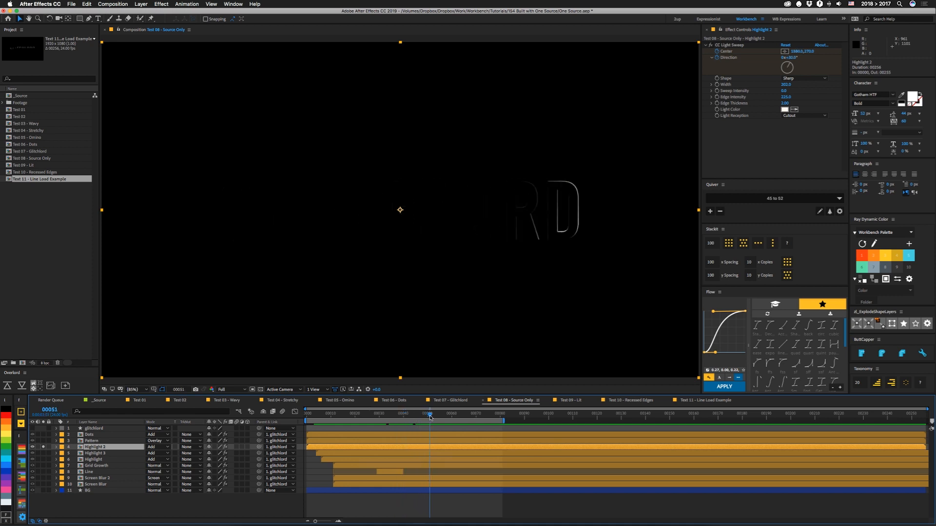
# Select Highlight 3 at an early frame and play back its sweep.
pyautogui.click(320, 449)
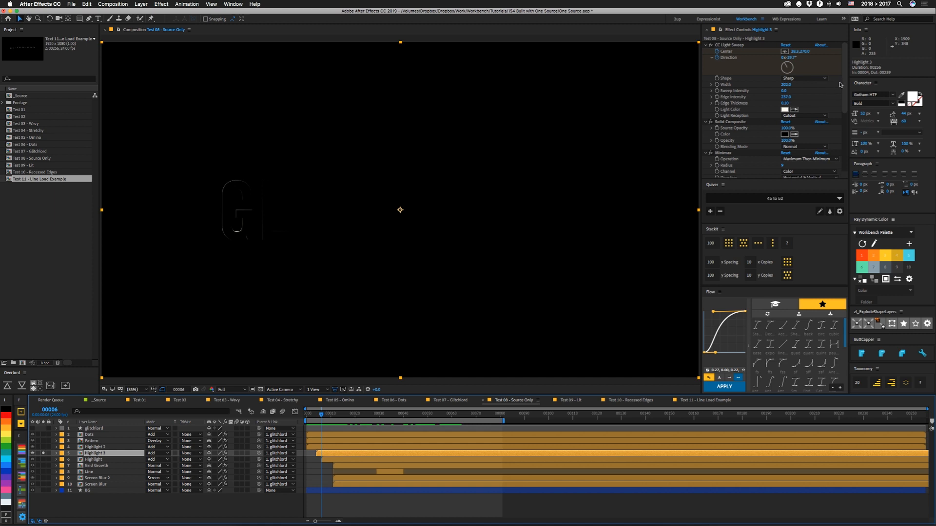
pyautogui.scroll(-5, 839, 84)
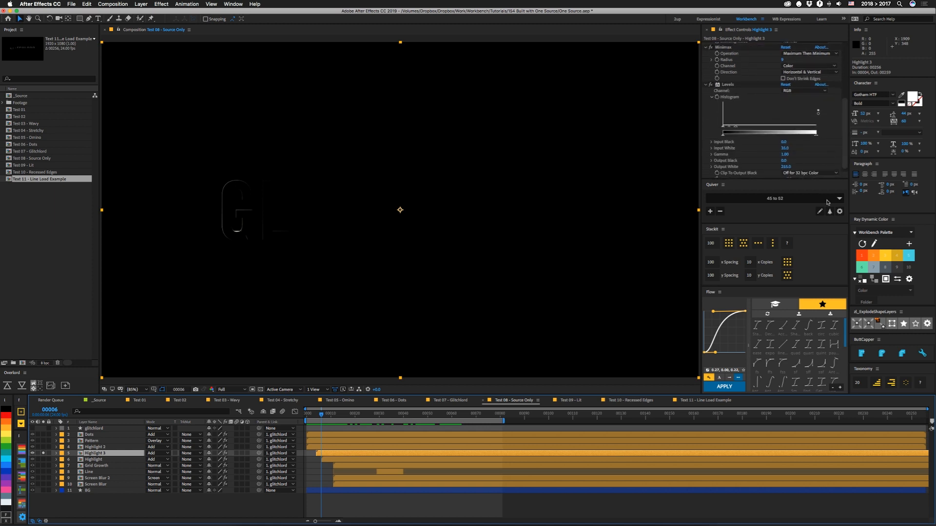
pyautogui.press('space')
# Solo the Highlight layer and scrub its animation at a few frames.
pyautogui.click(302, 459)
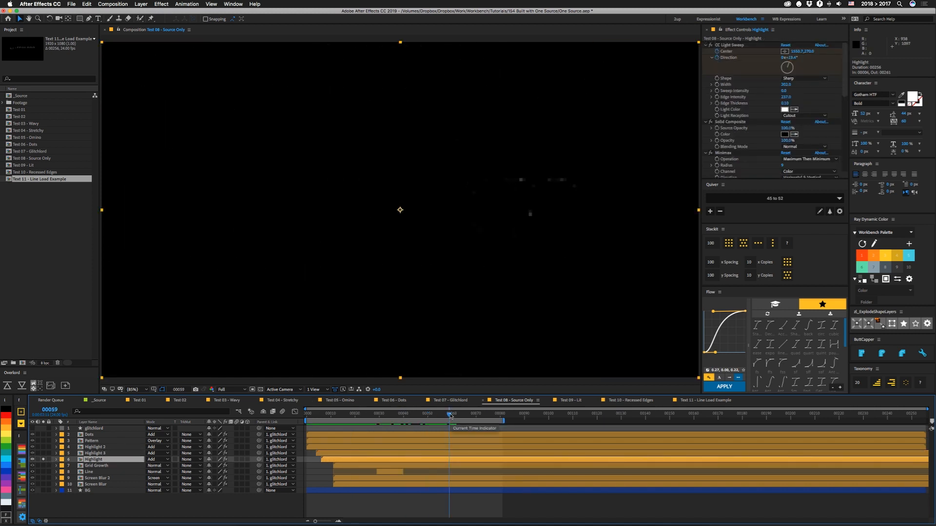
pyautogui.moveTo(450, 416); pyautogui.dragTo(440, 415)
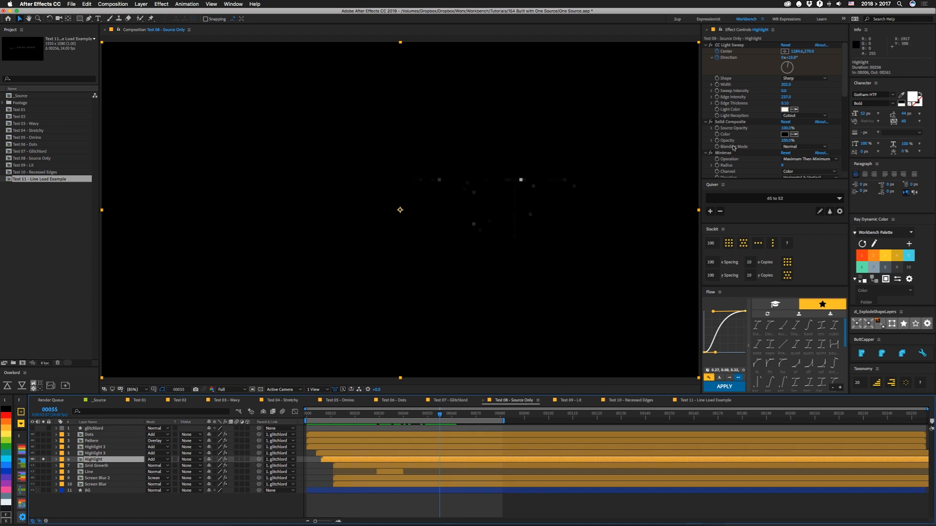
pyautogui.scroll(-5, 741, 148)
pyautogui.scroll(-5, 741, 149)
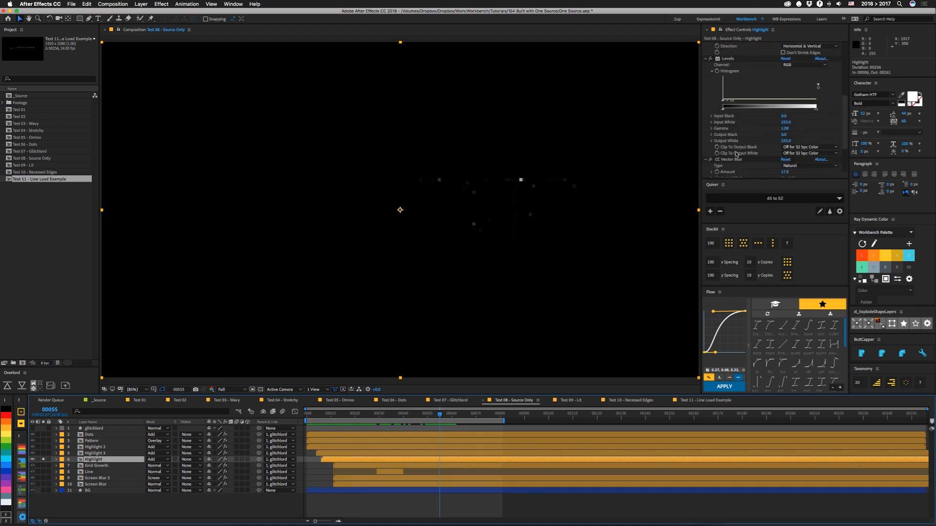
pyautogui.scroll(-3, 728, 163)
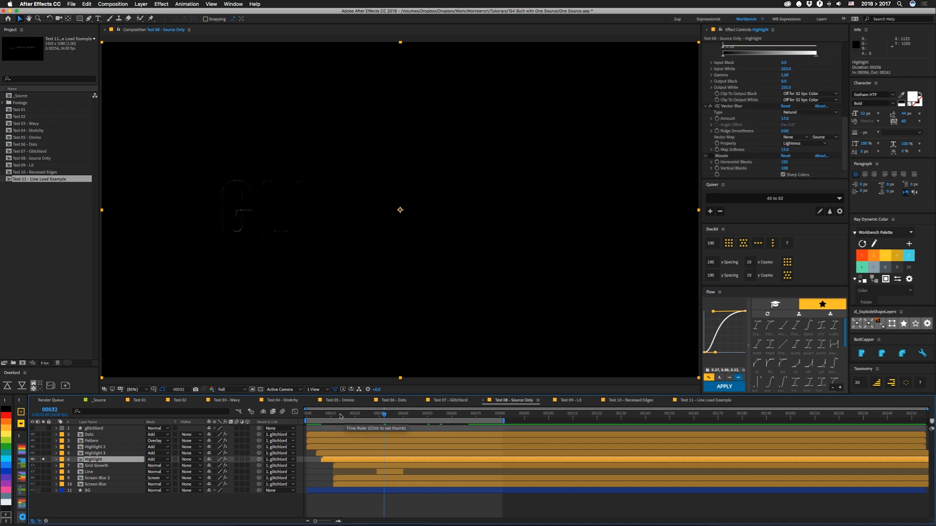
pyautogui.moveTo(387, 415); pyautogui.dragTo(452, 417)
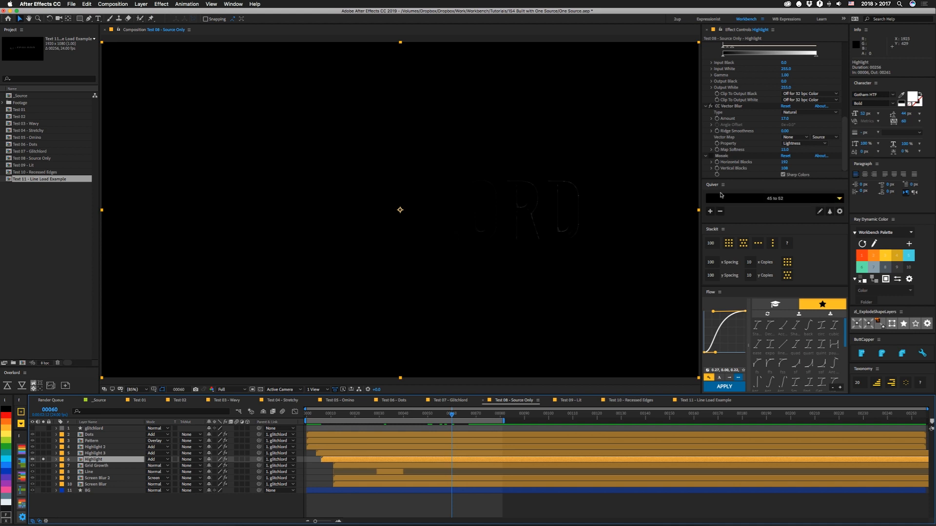
# Enable the Highlight layer's Mosaic effect, toggle Sharp Colors, and play the isolated sweep.
pyautogui.click(712, 156)
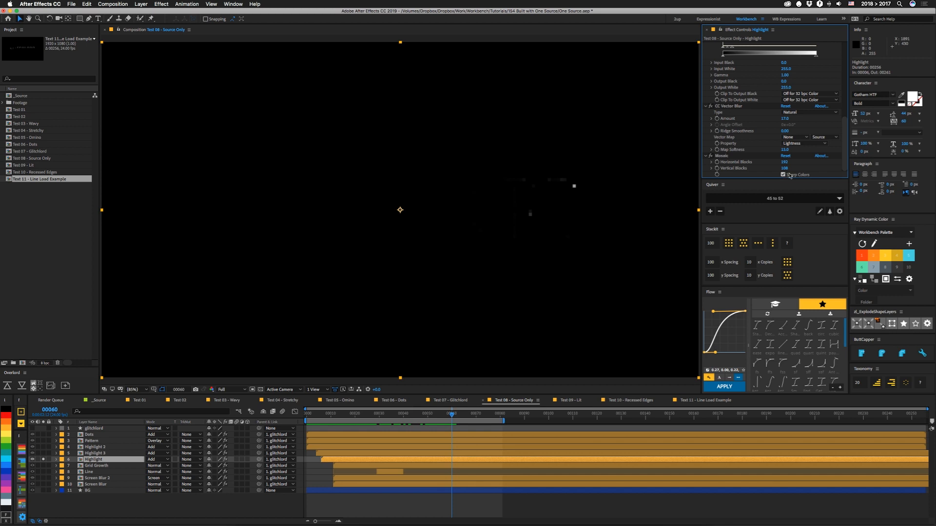
pyautogui.click(722, 156)
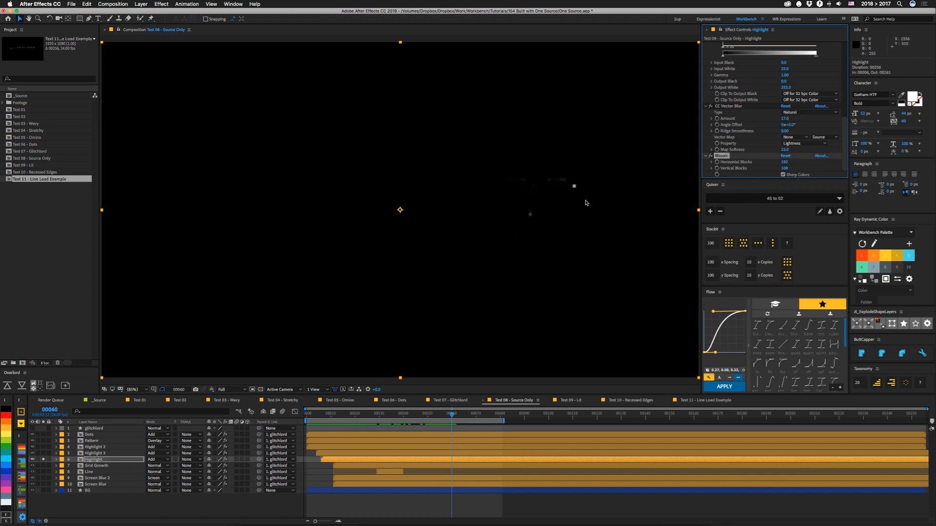
pyautogui.click(784, 175)
pyautogui.moveTo(451, 415)
pyautogui.mouseDown()
pyautogui.moveTo(328, 417)
pyautogui.moveTo(462, 420)
pyautogui.moveTo(442, 420)
pyautogui.mouseUp()
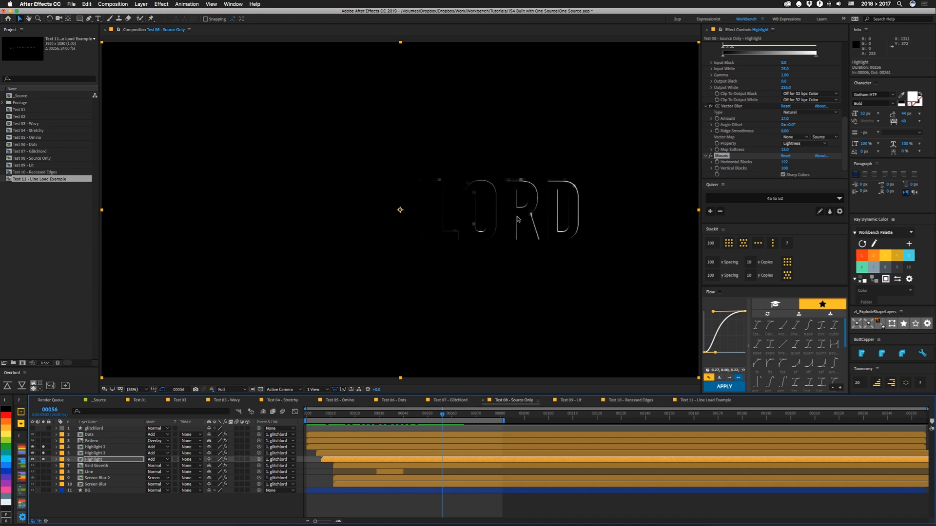
pyautogui.press('space')
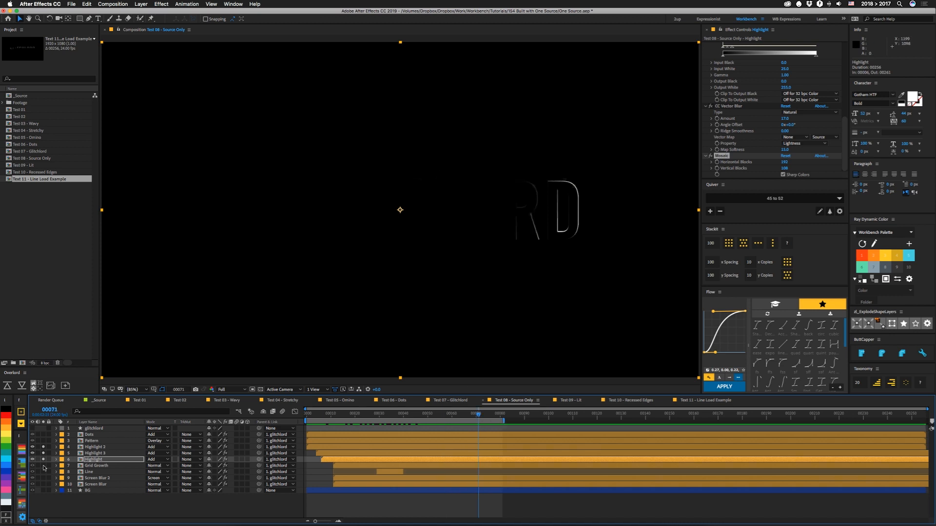
# Un-solo to show all layers, move back to a glitchy frame and select the Line layer.
pyautogui.click(44, 469)
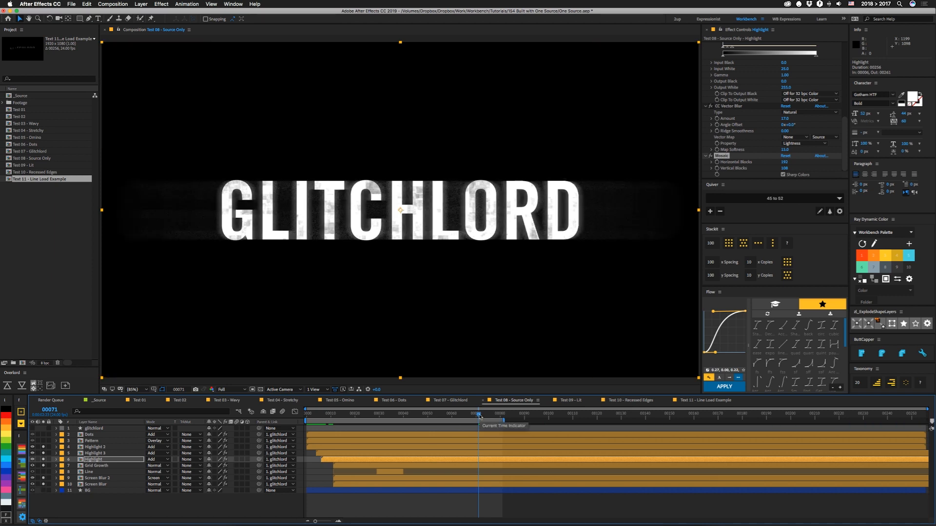
pyautogui.moveTo(477, 415)
pyautogui.mouseDown()
pyautogui.moveTo(357, 415)
pyautogui.moveTo(430, 416)
pyautogui.mouseUp()
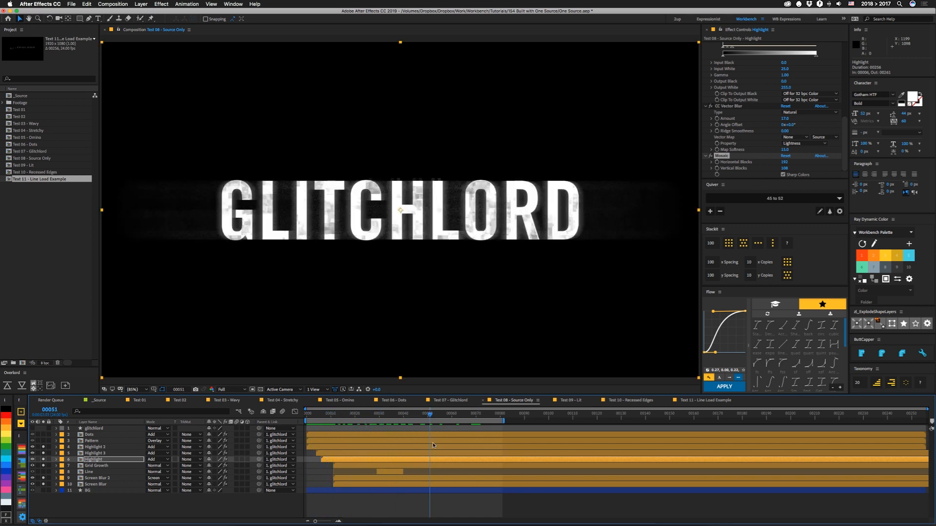
pyautogui.click(89, 474)
# Solo the Line layer, expand its Line Sweep settings and play back its line-block animation.
pyautogui.click(44, 463)
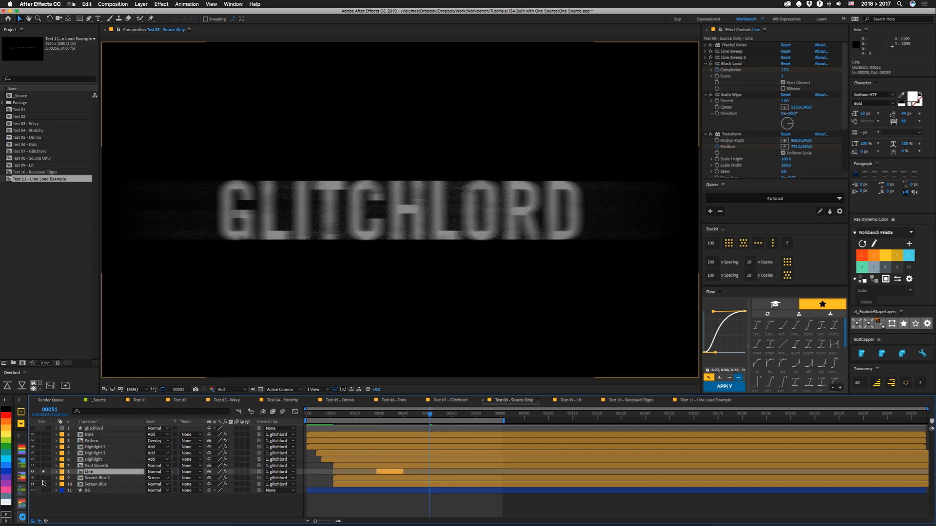
pyautogui.click(44, 472)
pyautogui.moveTo(381, 416)
pyautogui.mouseDown()
pyautogui.moveTo(401, 417)
pyautogui.moveTo(390, 417)
pyautogui.mouseUp()
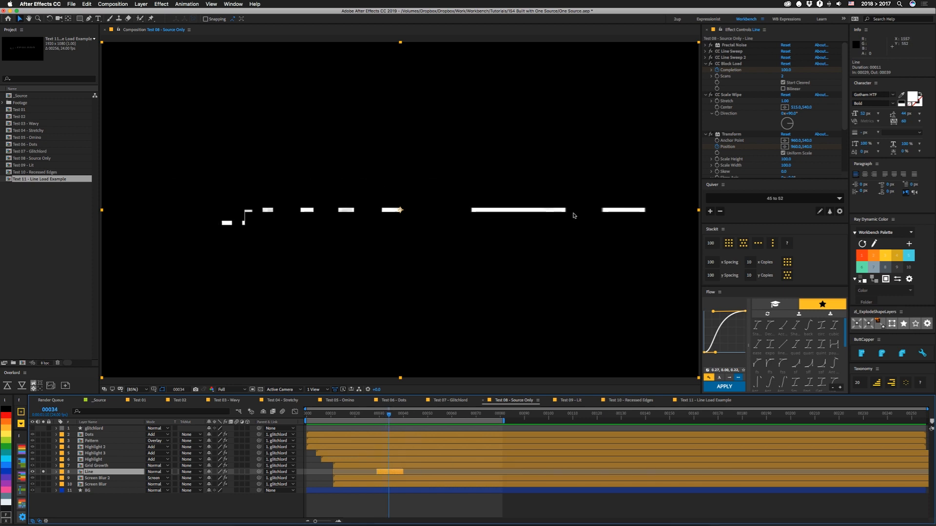
pyautogui.click(705, 52)
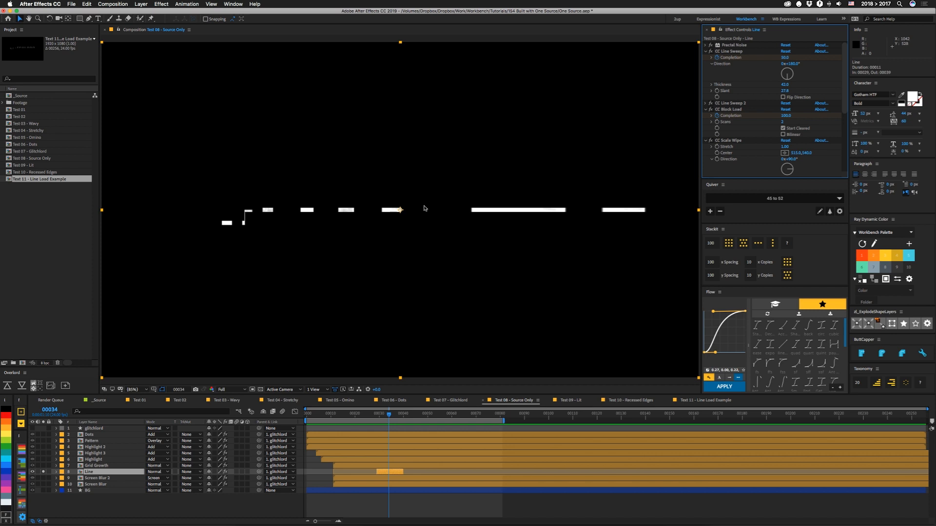
pyautogui.press('space')
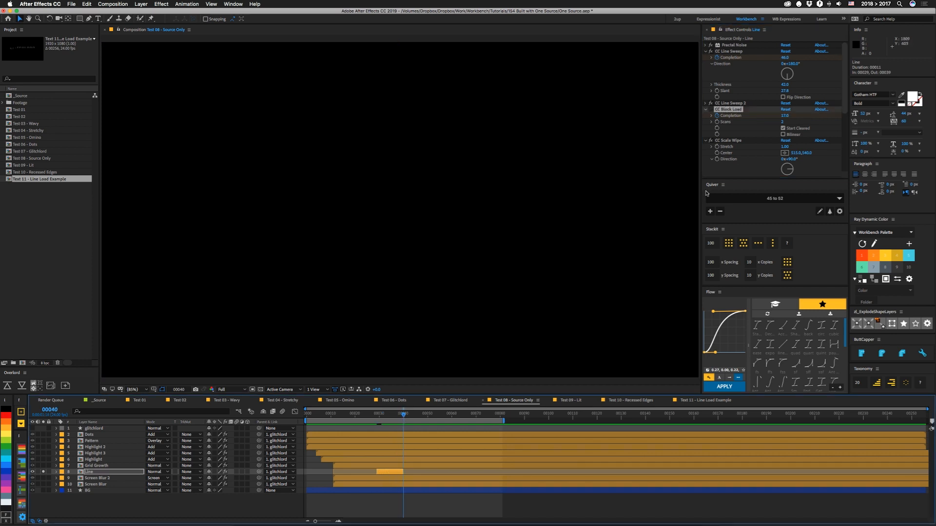
pyautogui.click(401, 416)
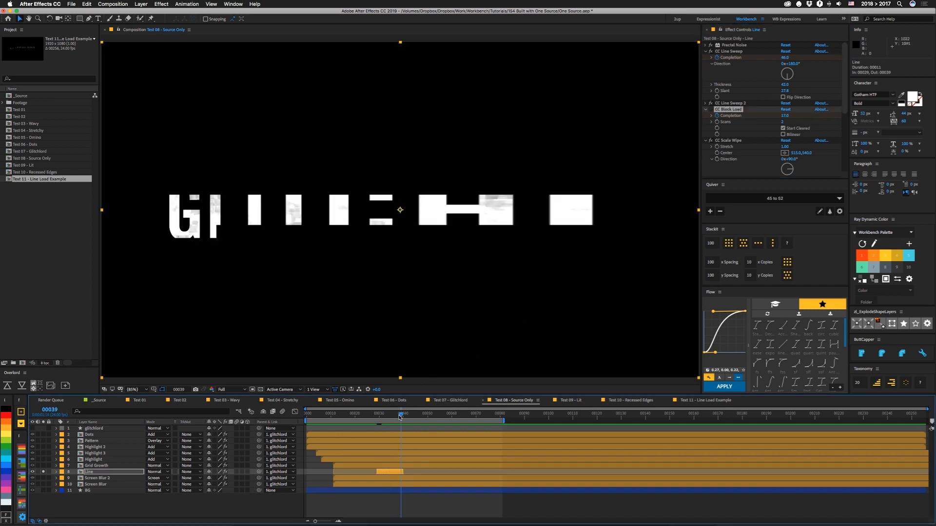
# Toggle one Line effect off and on at frame 34, then reveal the layer's Position keyframes.
pyautogui.click(716, 114)
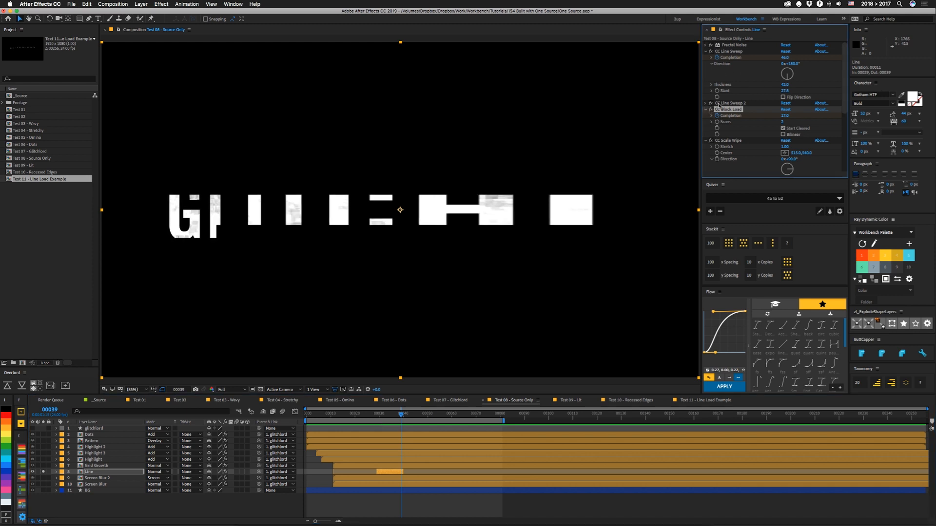
pyautogui.click(717, 145)
pyautogui.click(389, 416)
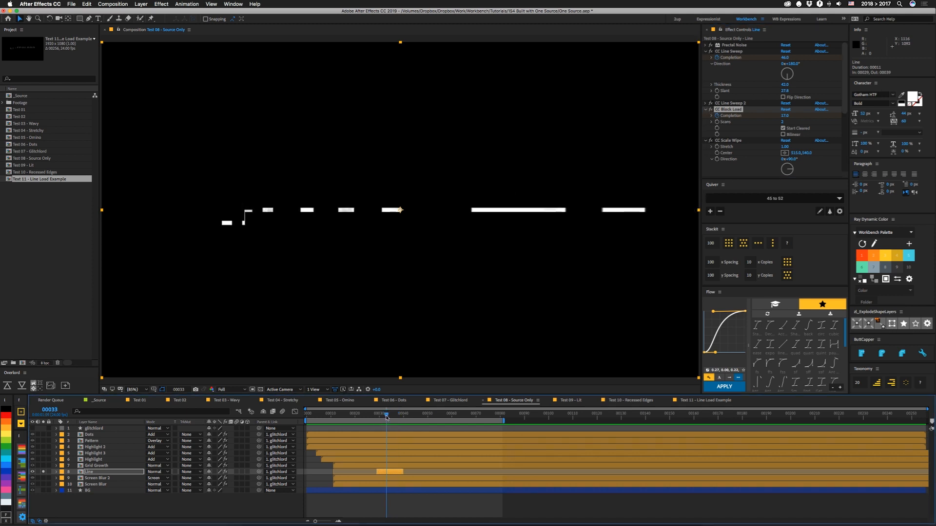
pyautogui.click(717, 145)
pyautogui.scroll(-5, 706, 130)
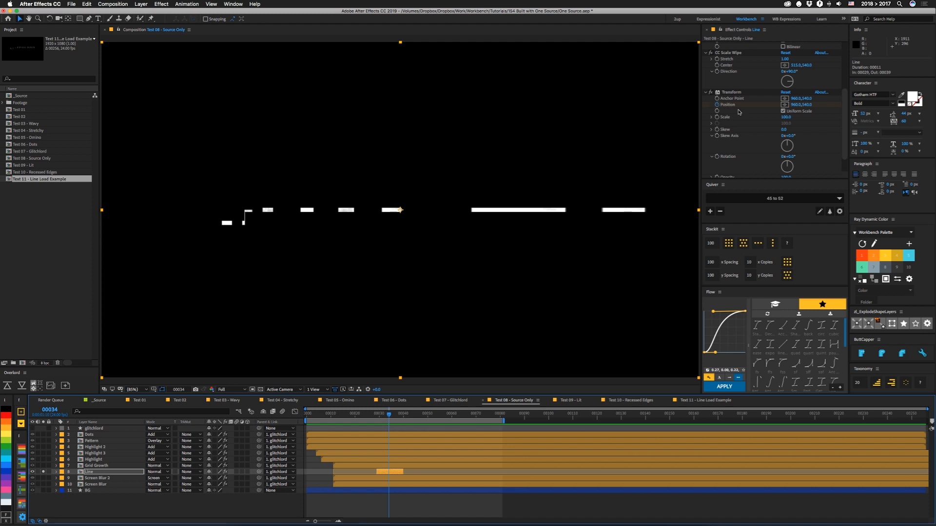
pyautogui.scroll(-2, 749, 162)
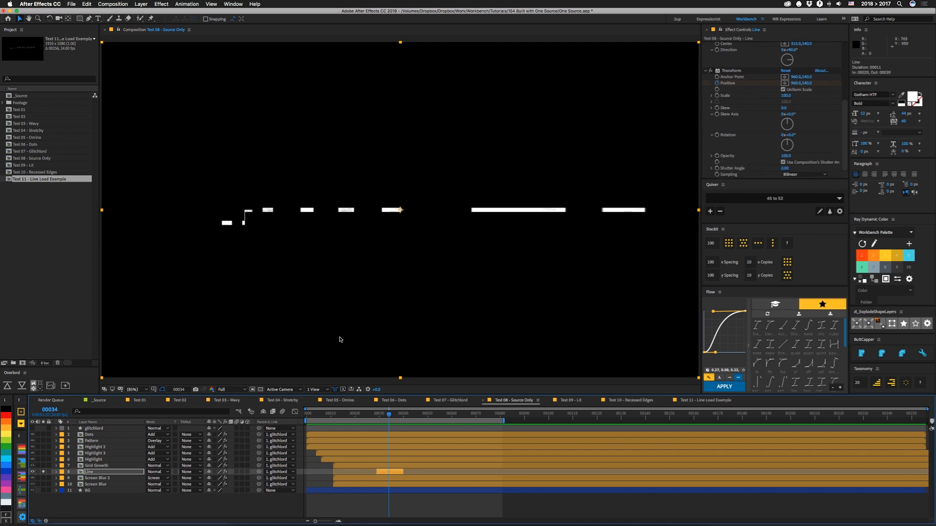
pyautogui.press('p')
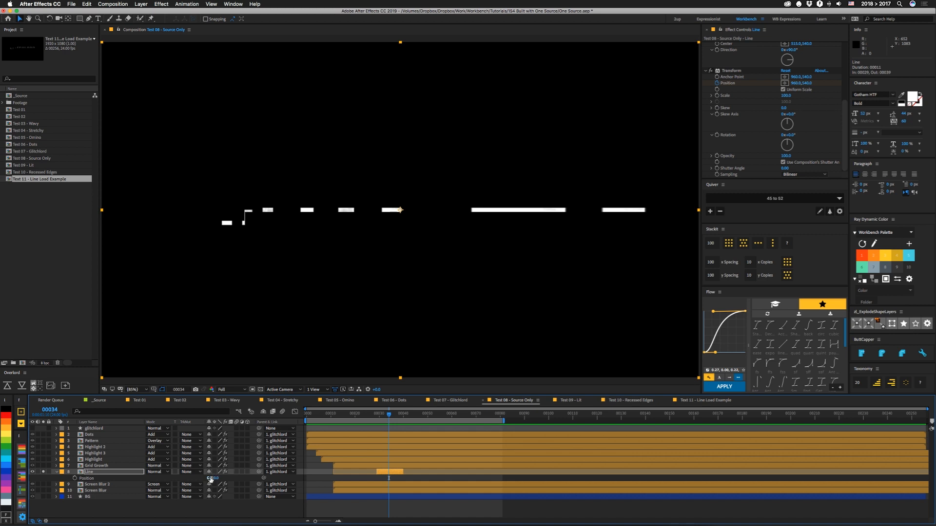
# Try offsetting the Line layer, undo it, unsolo so all glitch layers show, and select Pattern.
pyautogui.moveTo(210, 478); pyautogui.dragTo(253, 482)
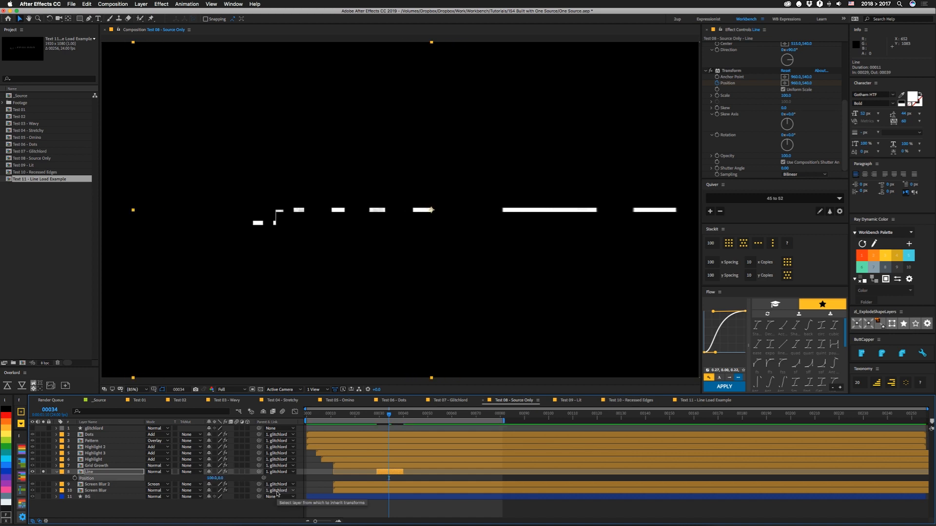
pyautogui.press('super+z')
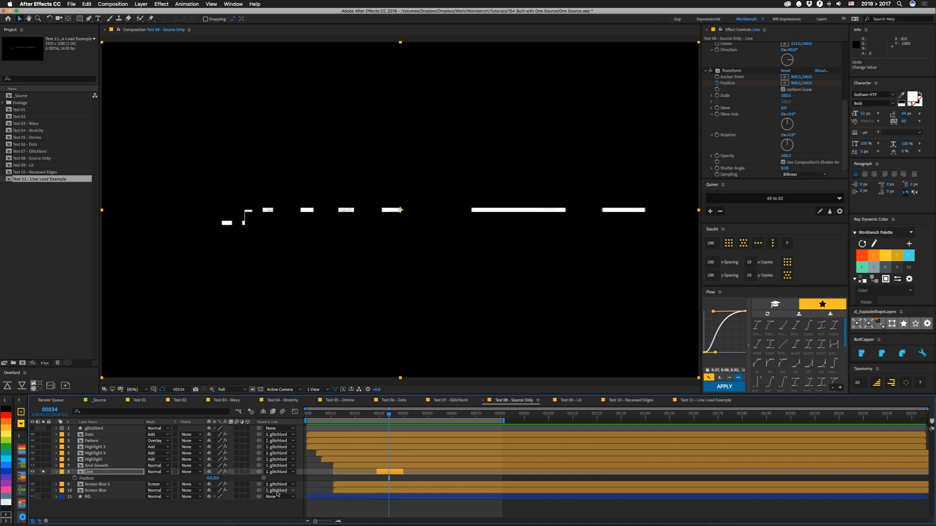
pyautogui.click(33, 473)
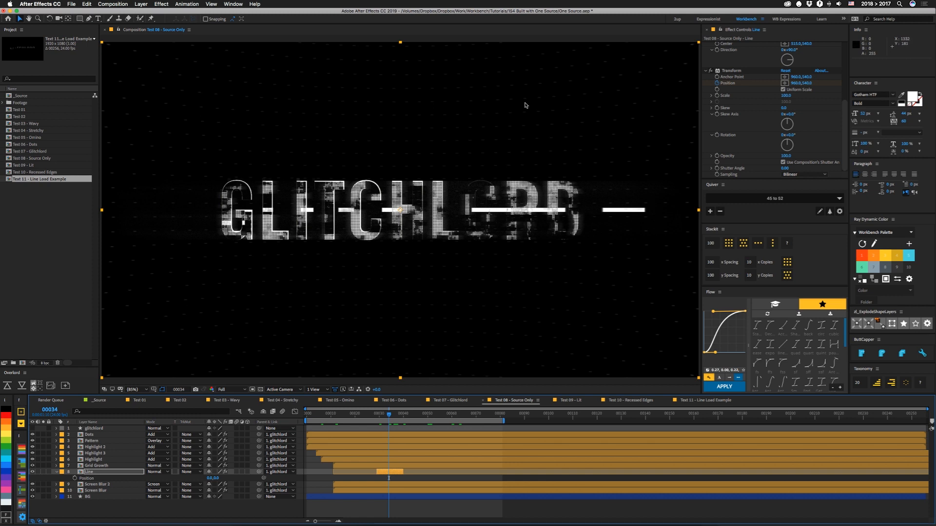
pyautogui.click(97, 441)
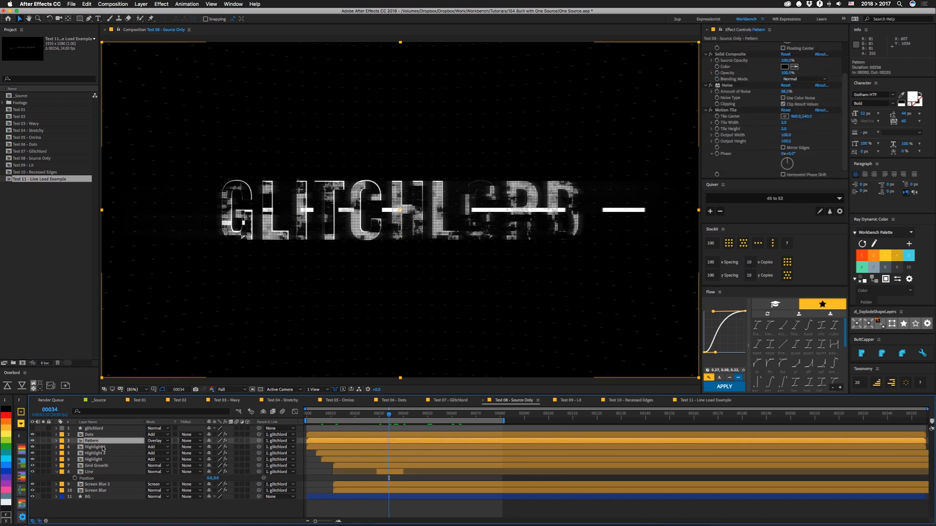
# Solo the Pattern layer, toggle CC Kaleida off and on, and re-enable its Noise.
pyautogui.click(44, 441)
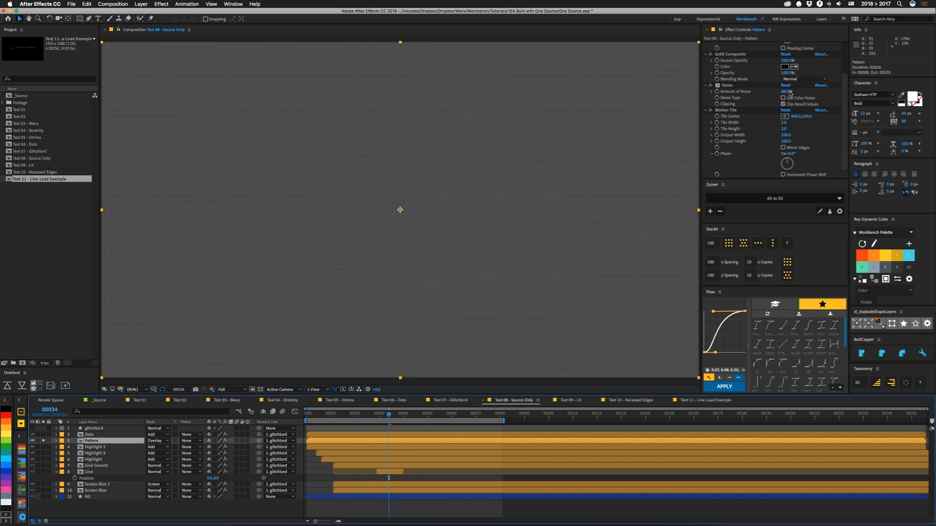
pyautogui.scroll(3, 726, 128)
pyautogui.click(710, 45)
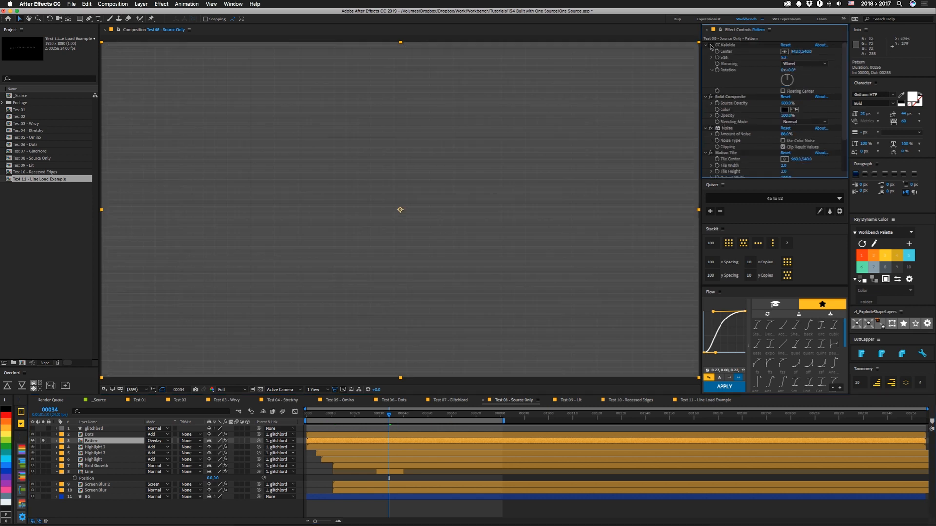
pyautogui.scroll(-3, 726, 110)
pyautogui.scroll(-3, 758, 132)
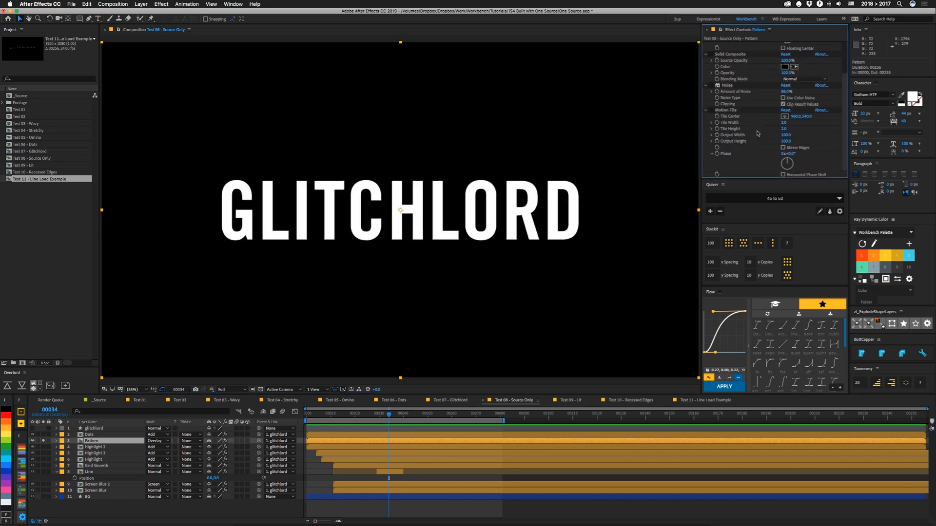
pyautogui.scroll(3, 729, 130)
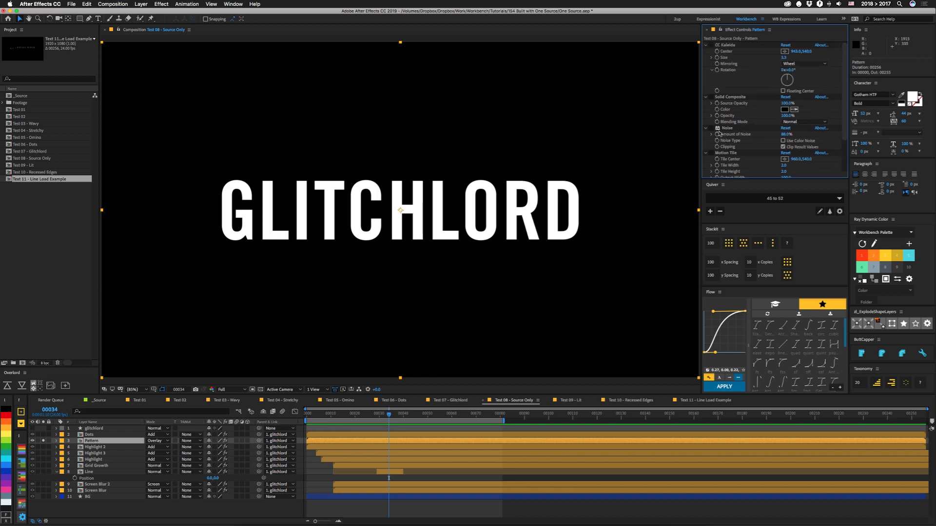
pyautogui.click(710, 45)
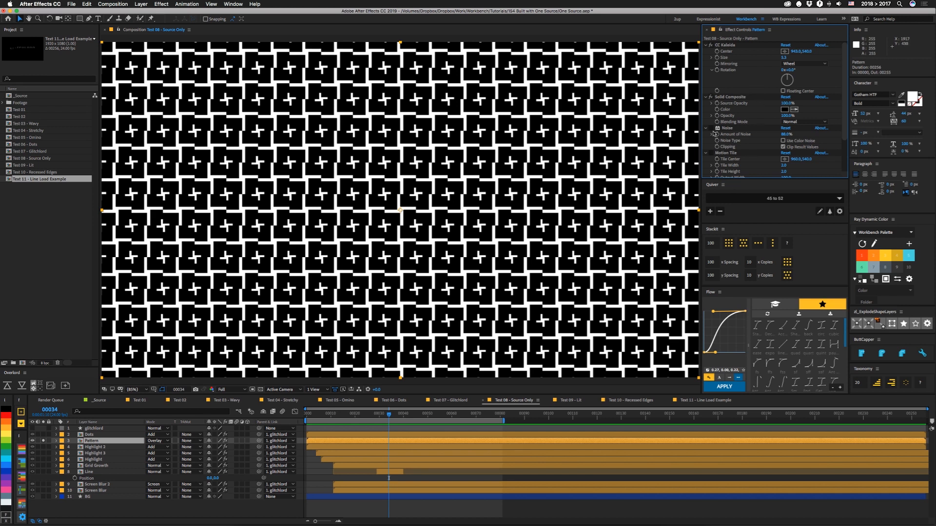
pyautogui.click(715, 129)
pyautogui.scroll(-2, 768, 147)
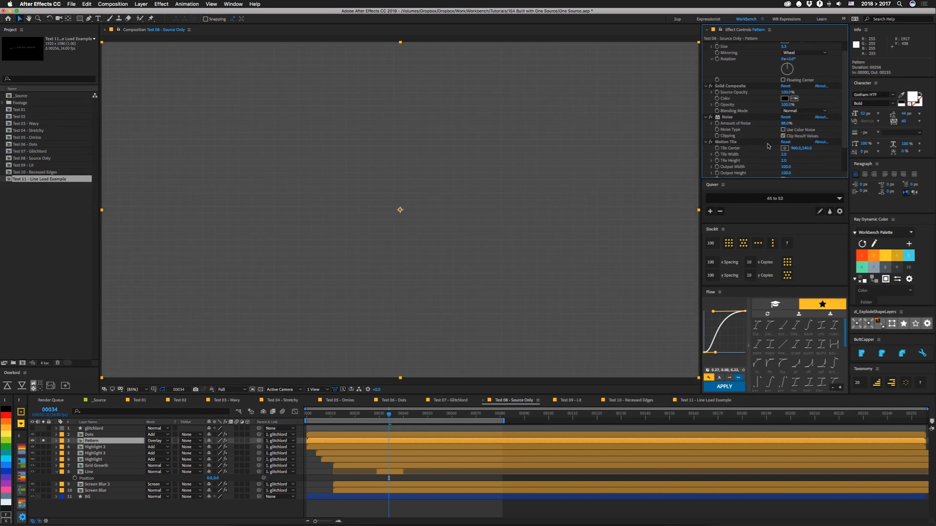
pyautogui.scroll(-2, 768, 146)
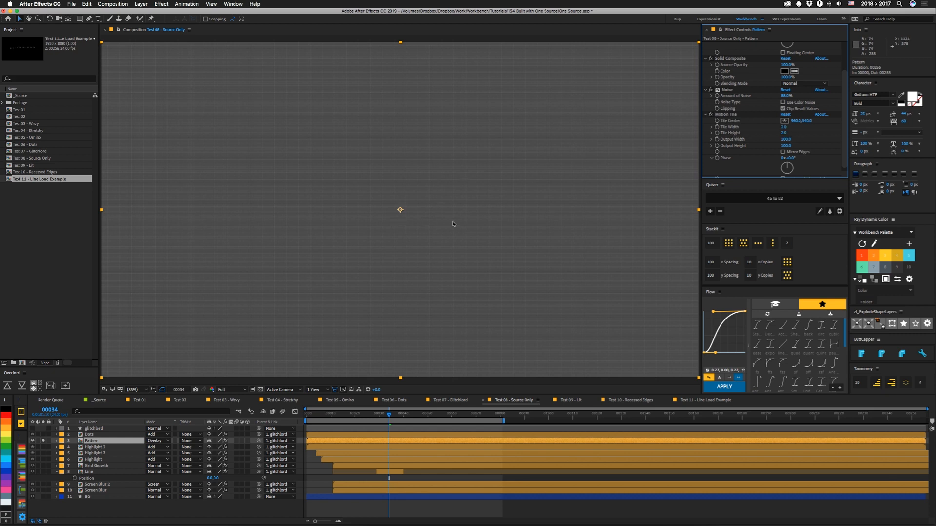
# Set Motion Tile to tile width 4 and tile height 3, then unsolo to view the denser composite.
pyautogui.click(785, 126)
pyautogui.press('Return')
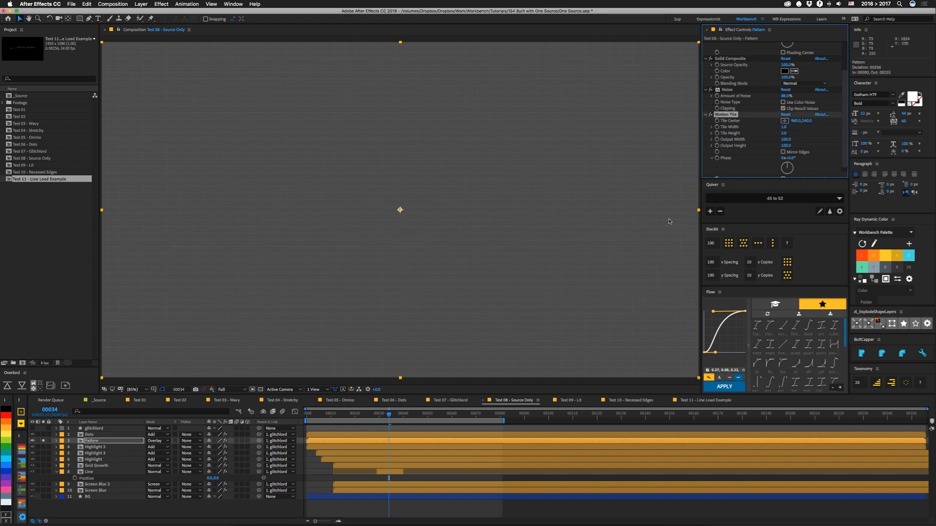
pyautogui.hotkey('ctrl', 'z')
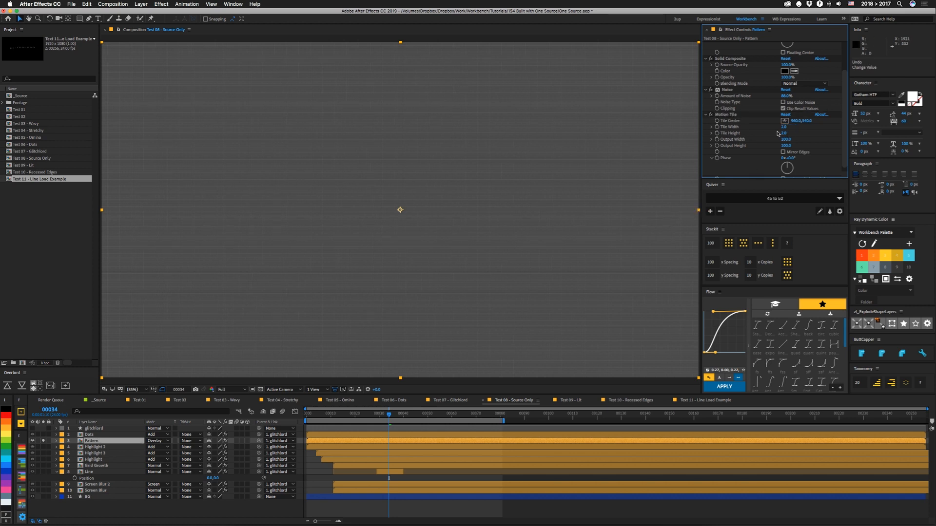
pyautogui.click(787, 127)
pyautogui.press('Return')
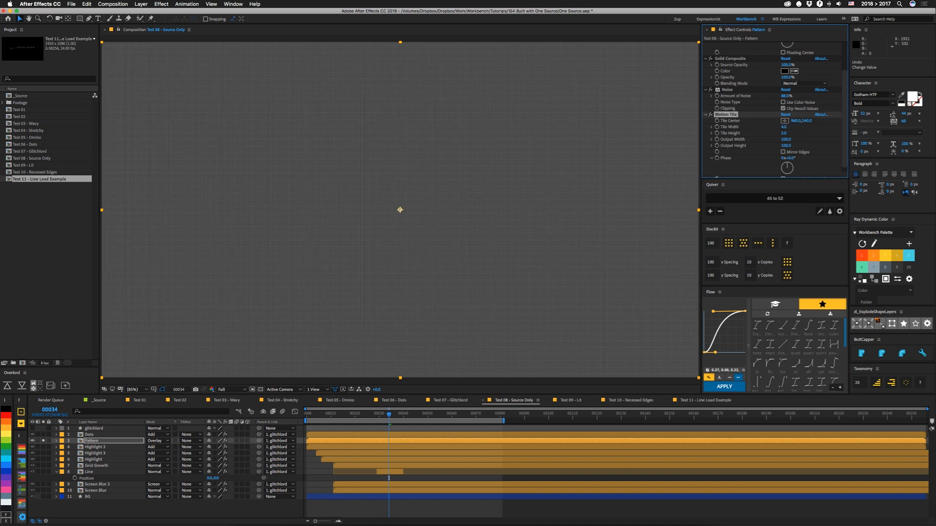
pyautogui.click(785, 132)
pyautogui.write('4')
pyautogui.press('Return')
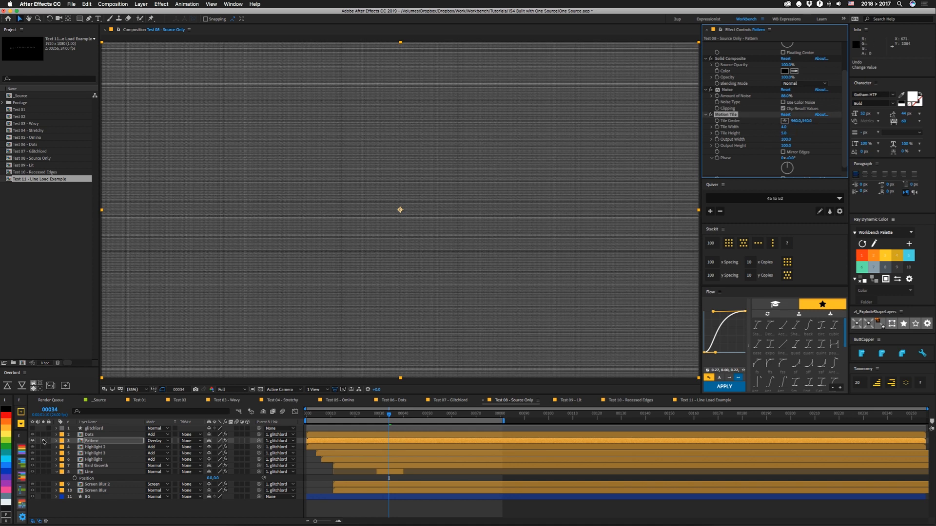
pyautogui.click(46, 442)
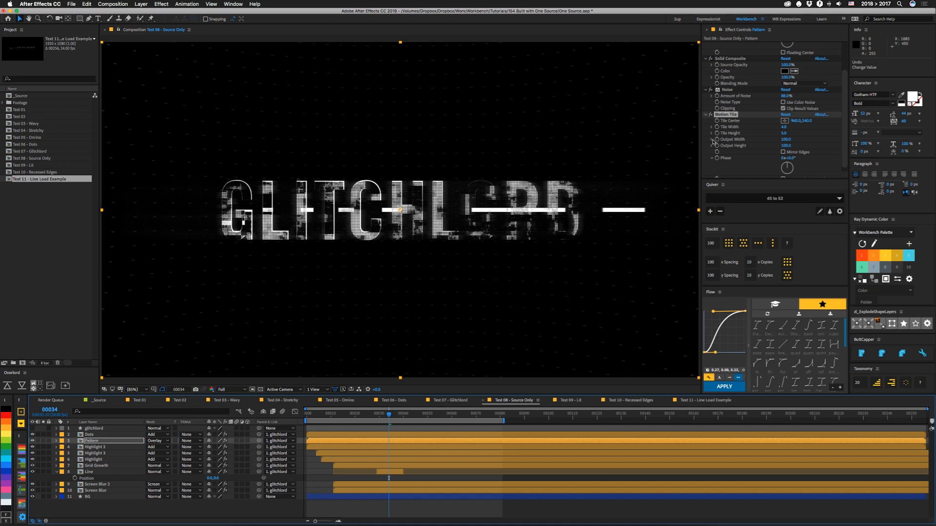
pyautogui.click(710, 93)
pyautogui.scroll(3, 710, 67)
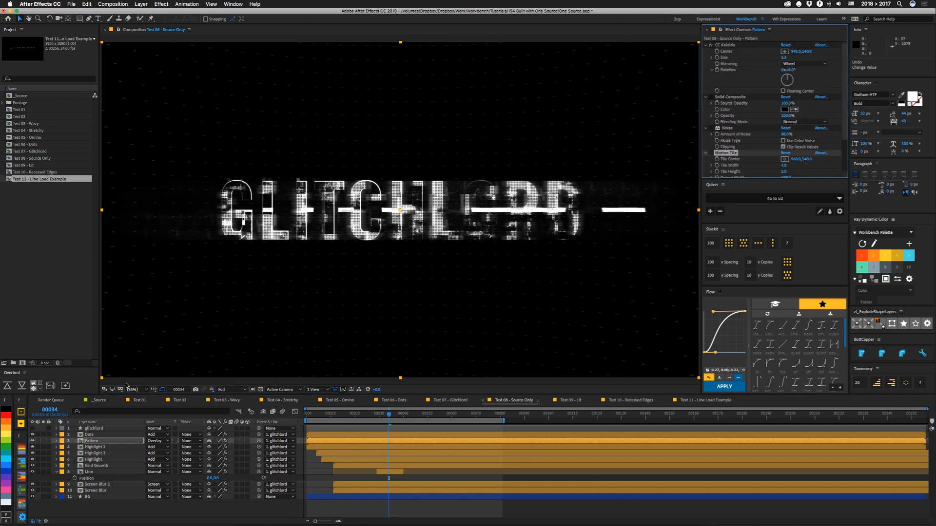
pyautogui.click(43, 444)
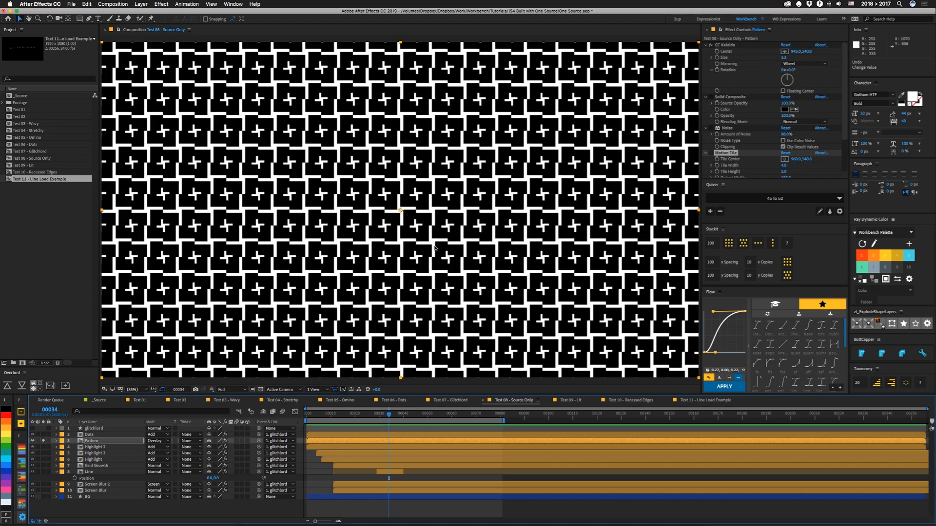
pyautogui.click(93, 428)
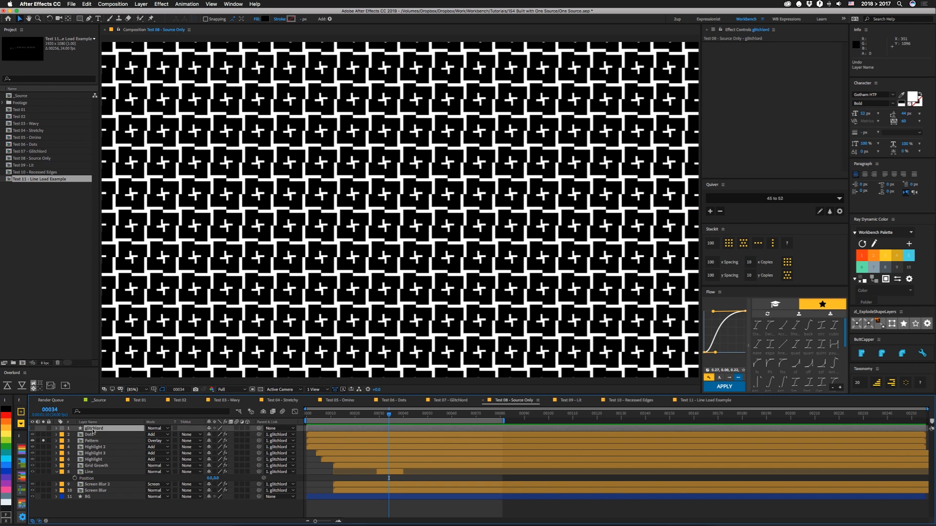
pyautogui.press('Return')
pyautogui.press('Return')
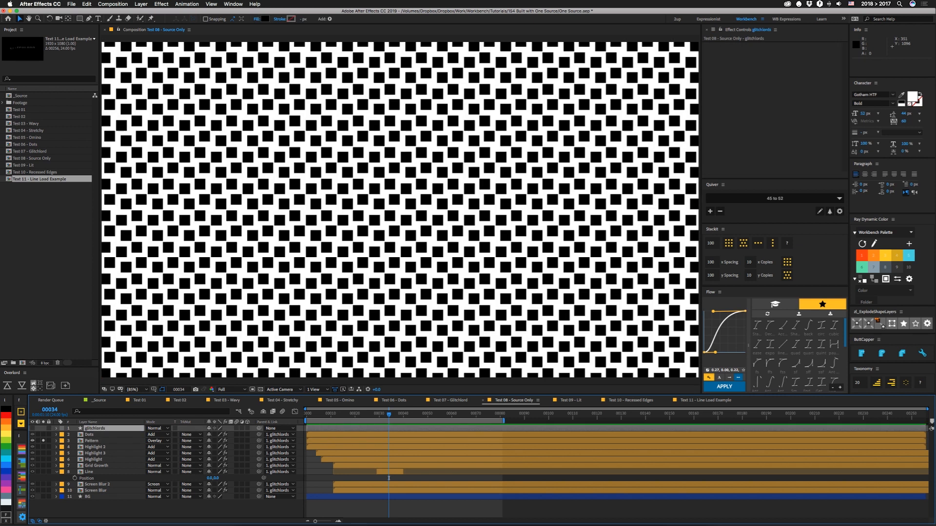
pyautogui.click(94, 441)
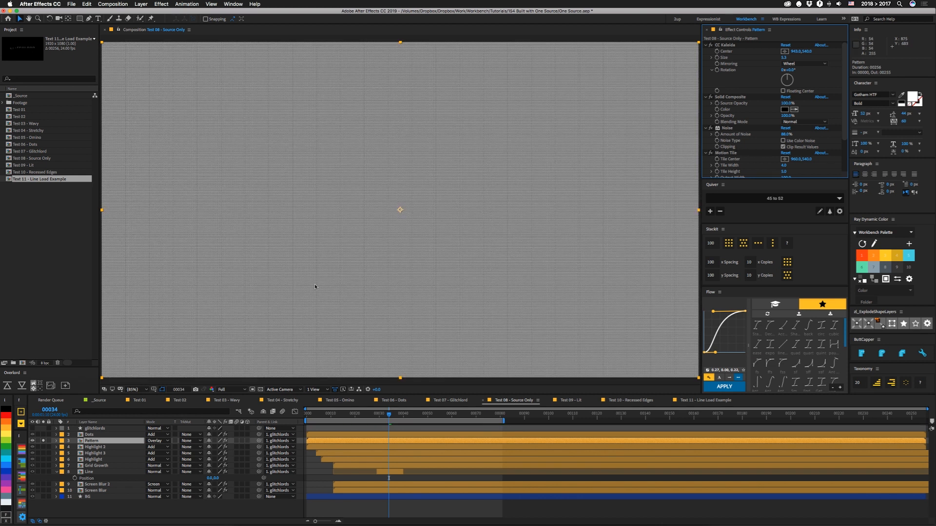
pyautogui.click(44, 441)
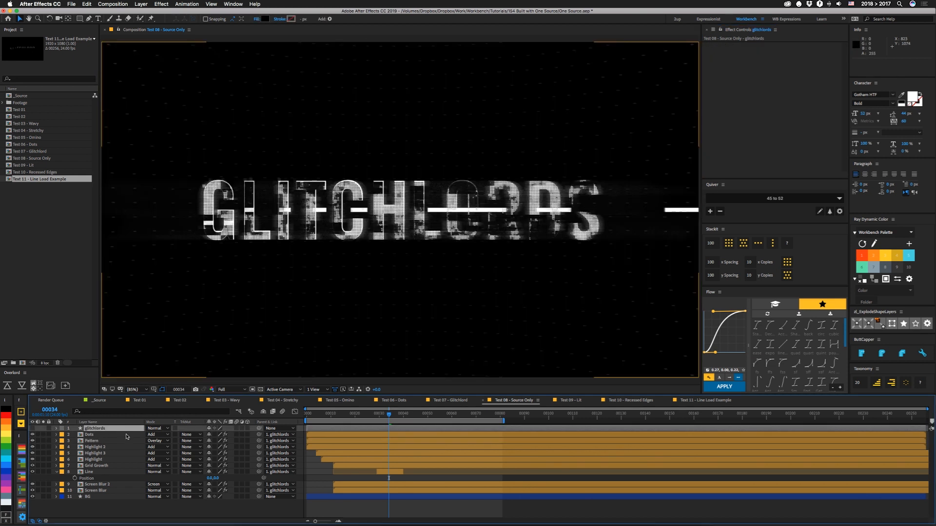
pyautogui.click(99, 429)
pyautogui.press('Return')
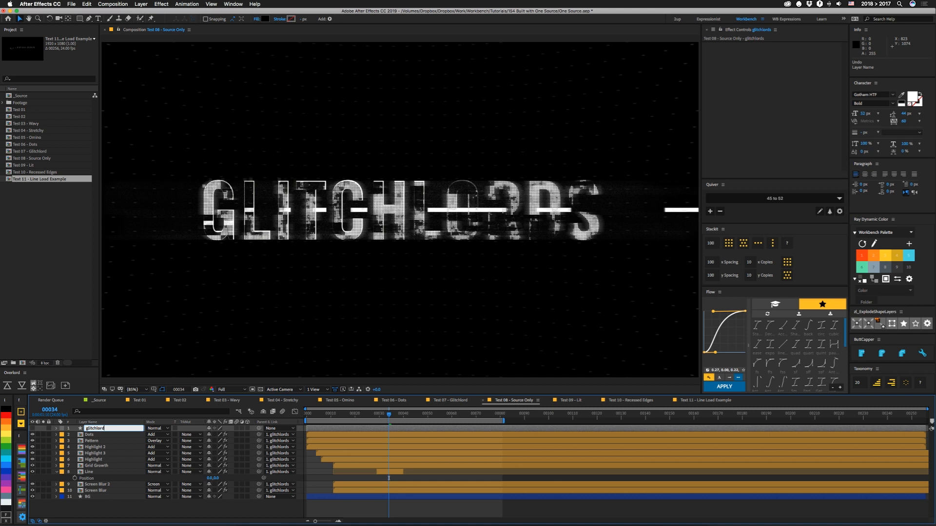
pyautogui.press('Return')
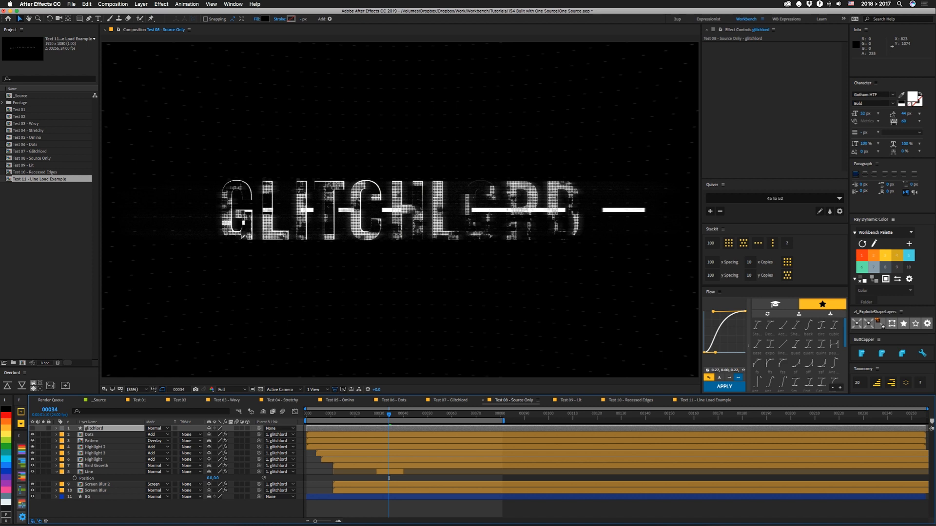
# Solo the Dots layer, reveal its opacity, and toggle Invert Grid off and back on.
pyautogui.click(95, 434)
pyautogui.click(43, 435)
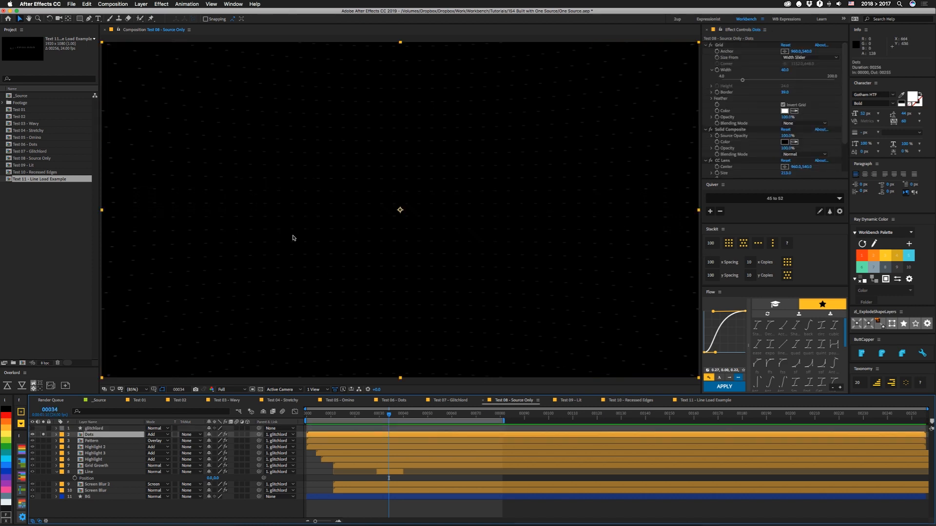
pyautogui.press('t')
pyautogui.click(212, 441)
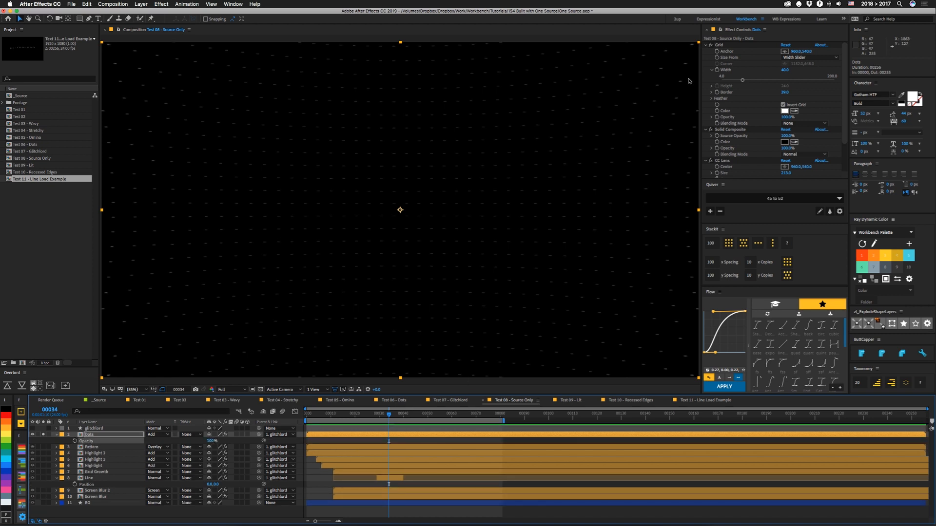
pyautogui.click(784, 106)
pyautogui.click(783, 106)
pyautogui.scroll(-2, 777, 92)
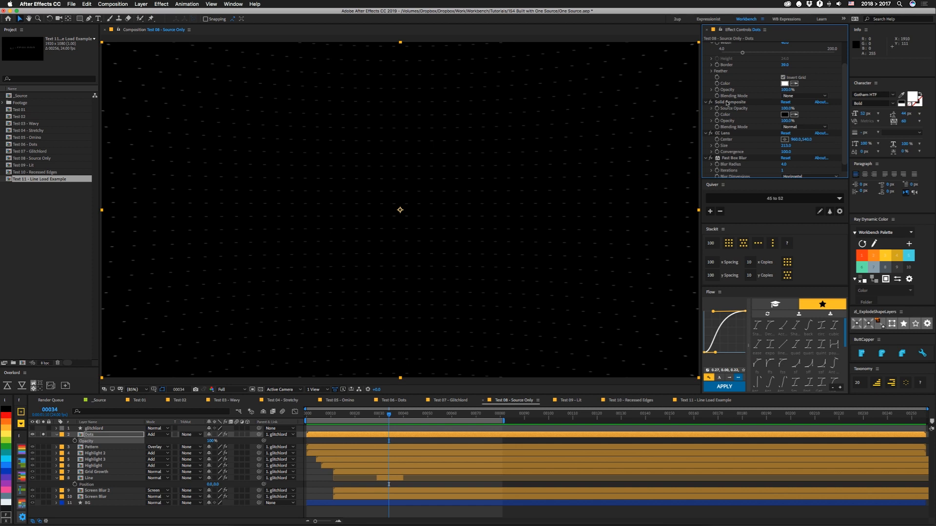
# Delete the Solid Composite effect from Dots, unsolo it, and switch to Test 07 - Glitchlord.
pyautogui.click(725, 102)
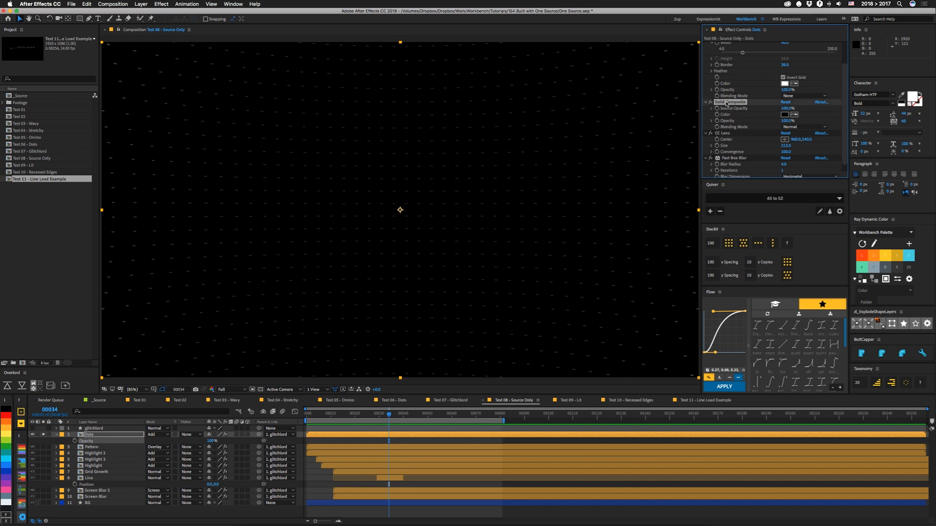
pyautogui.press('Delete')
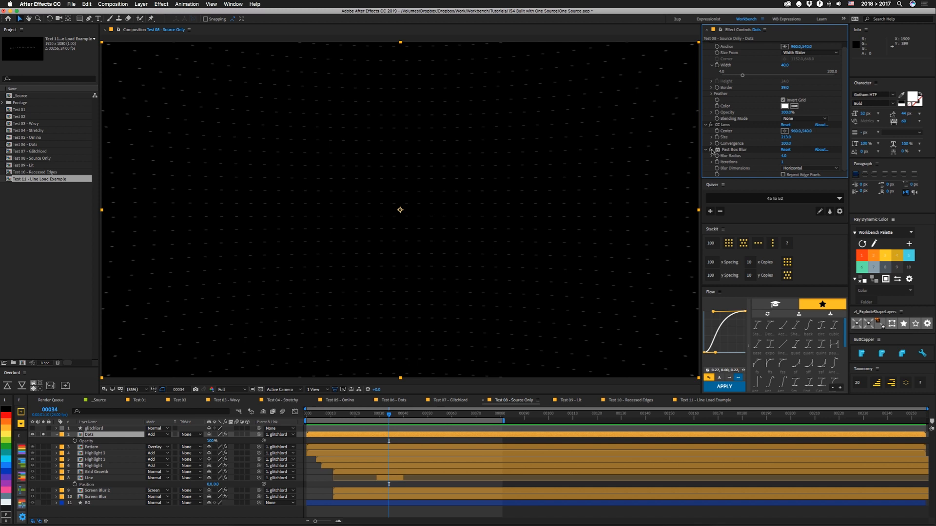
pyautogui.click(43, 439)
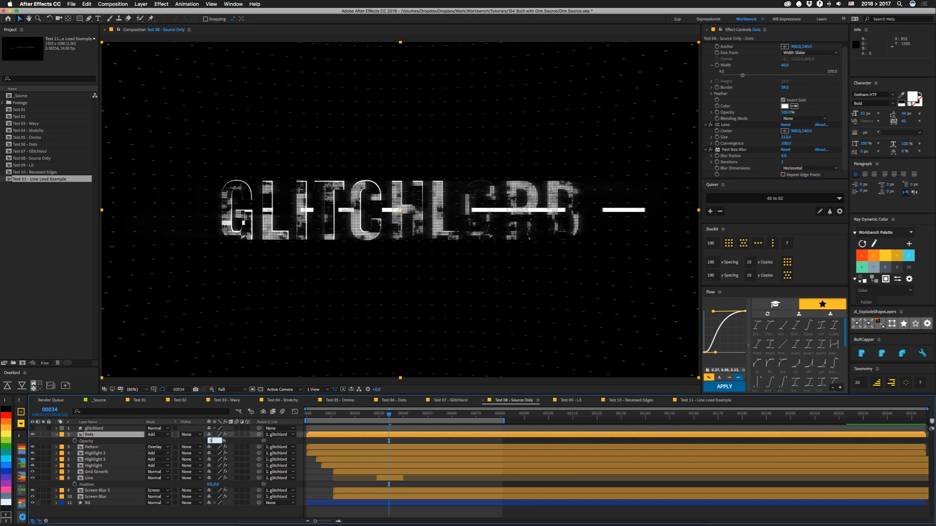
pyautogui.click(87, 441)
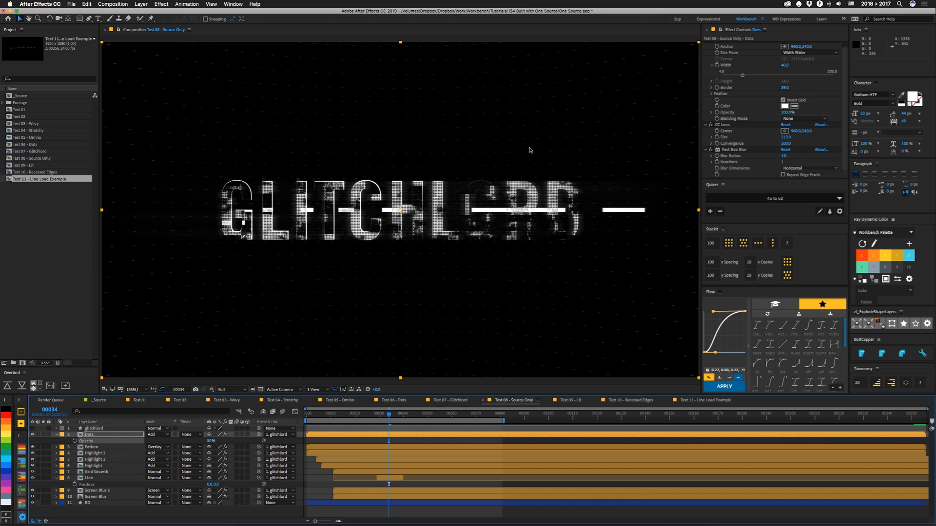
pyautogui.click(451, 401)
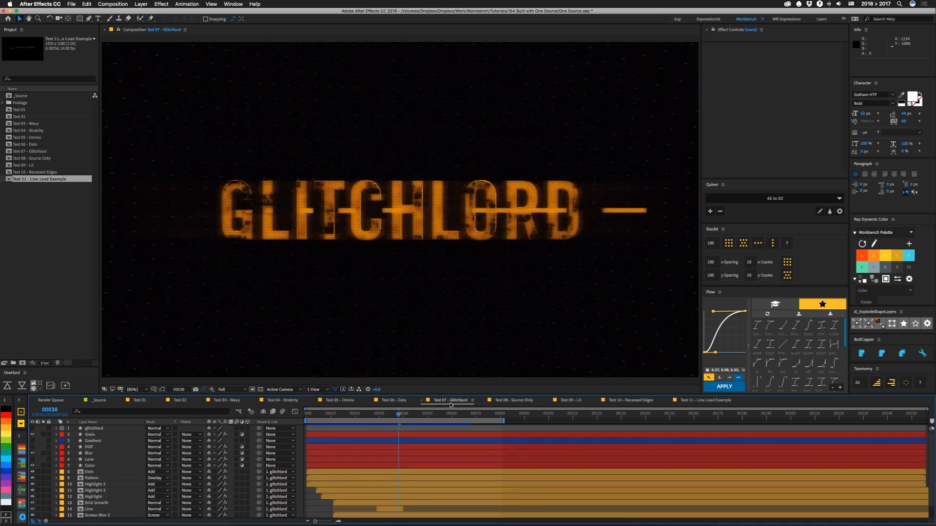
pyautogui.click(93, 435)
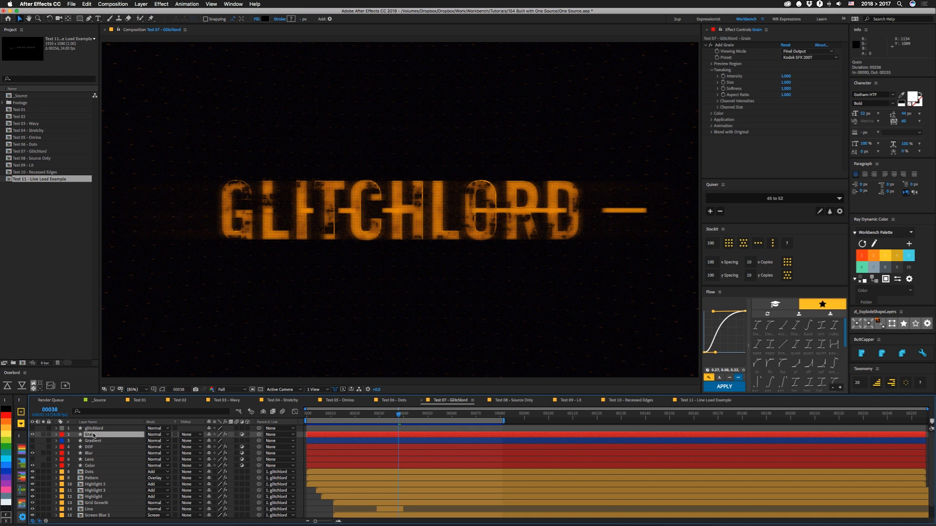
pyautogui.click(93, 442)
pyautogui.click(33, 442)
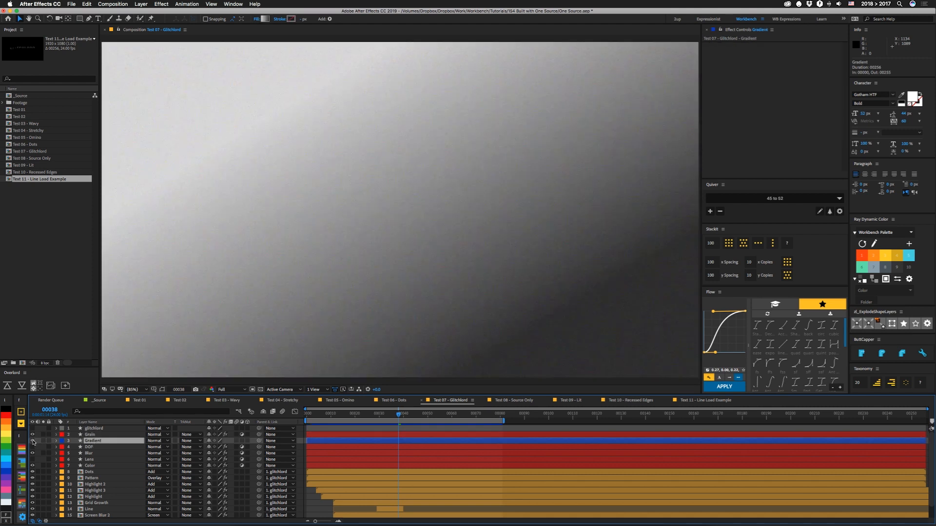
pyautogui.click(91, 447)
pyautogui.click(33, 447)
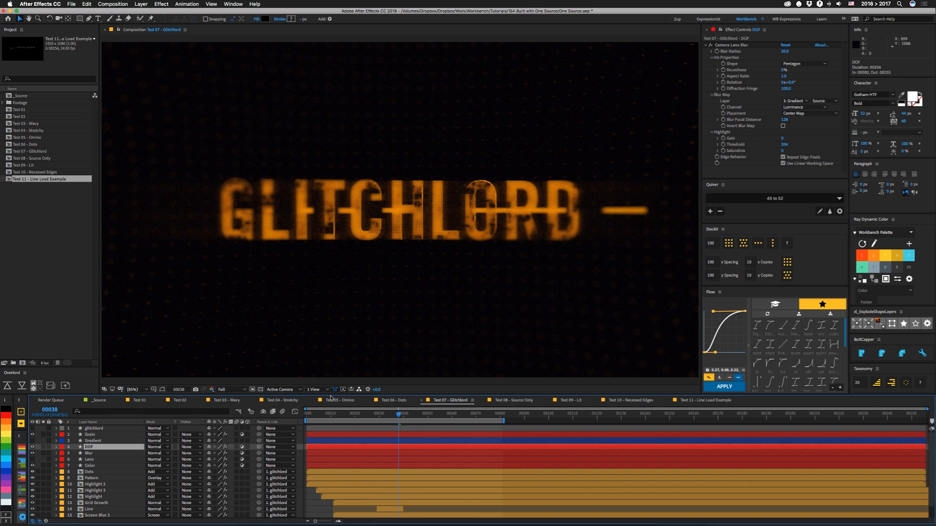
pyautogui.click(33, 449)
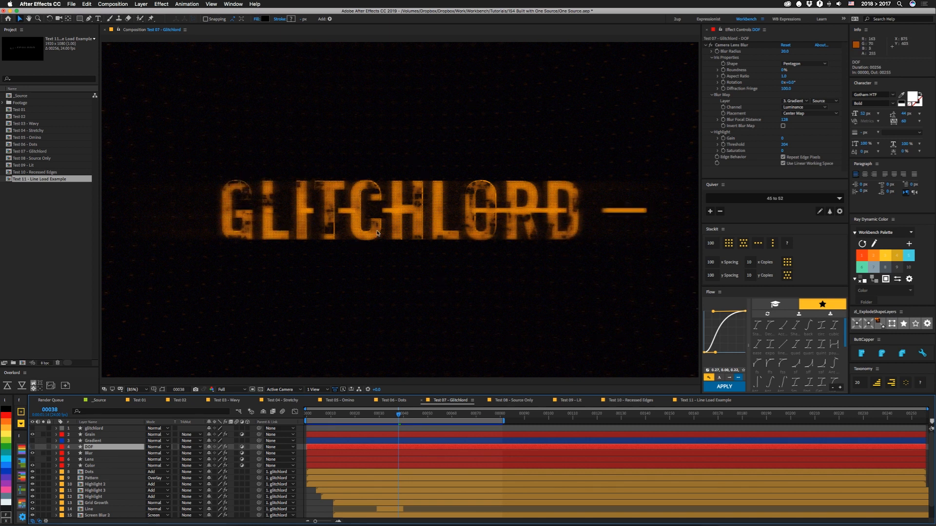
pyautogui.click(91, 453)
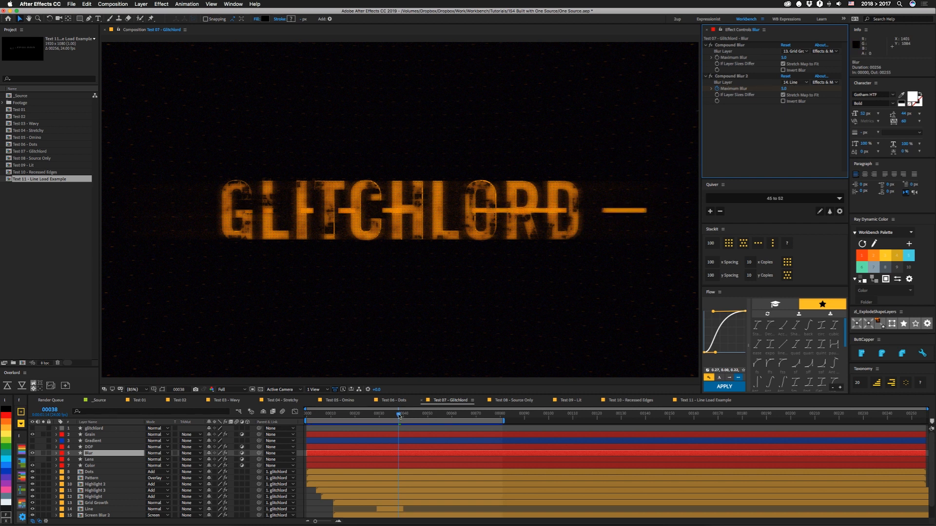
pyautogui.moveTo(399, 416); pyautogui.dragTo(403, 415)
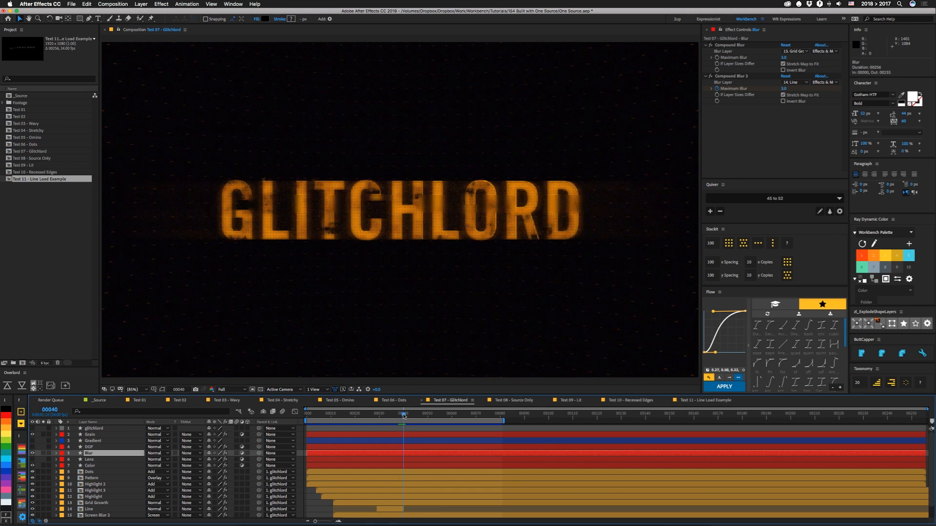
pyautogui.moveTo(403, 415); pyautogui.dragTo(416, 415)
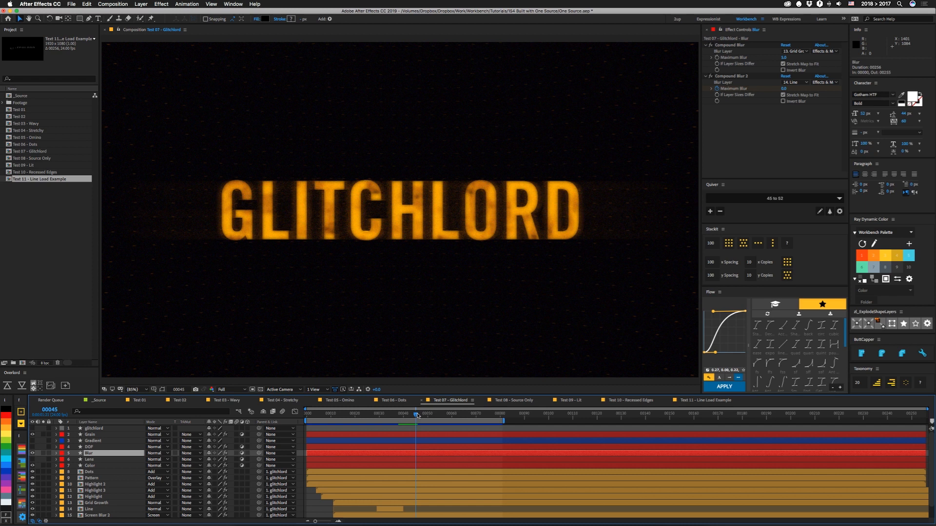
pyautogui.click(34, 460)
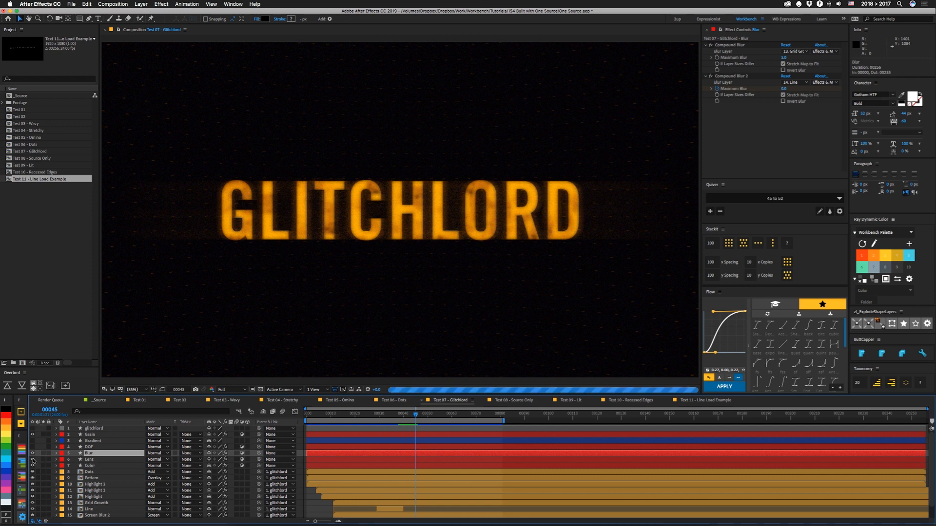
pyautogui.click(338, 416)
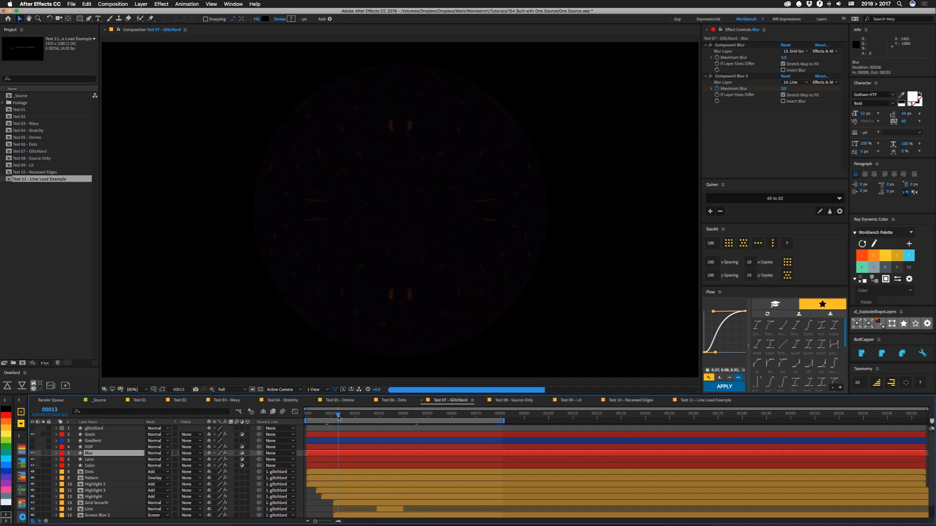
pyautogui.moveTo(338, 415); pyautogui.dragTo(370, 415)
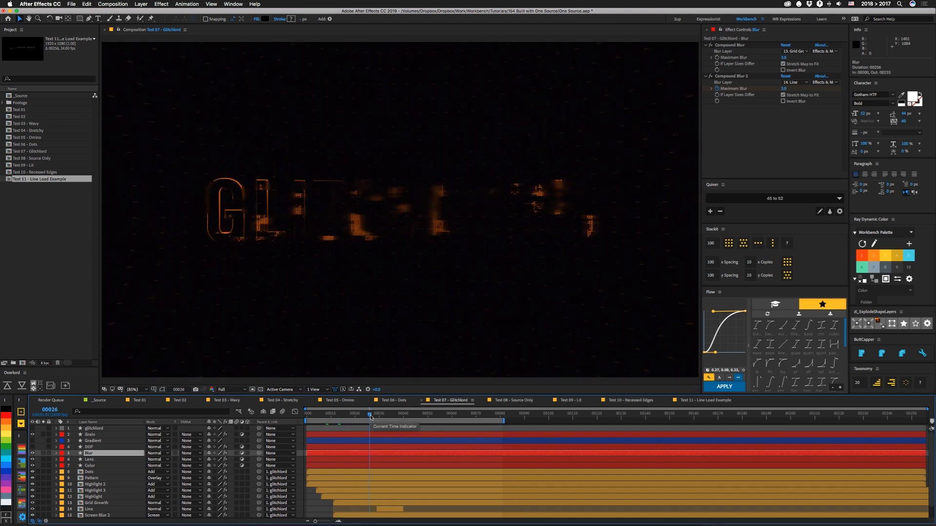
pyautogui.click(33, 461)
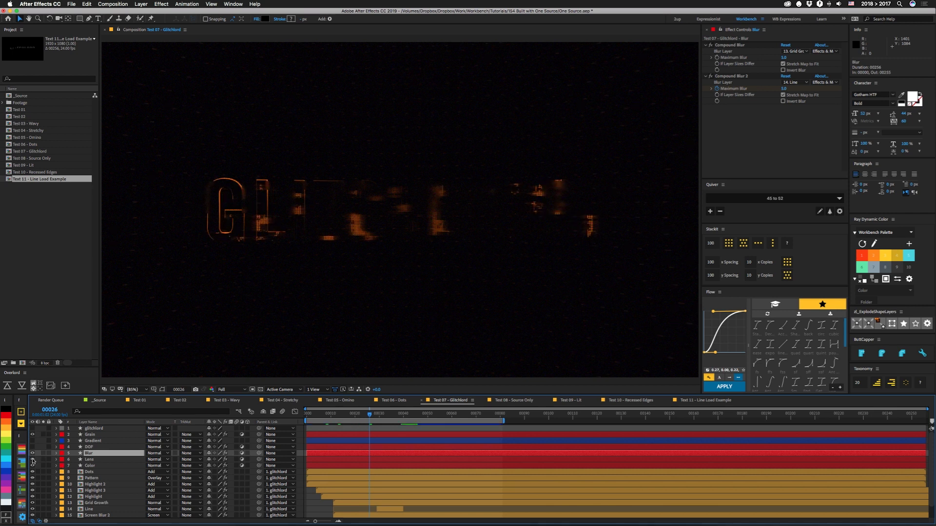
pyautogui.click(89, 465)
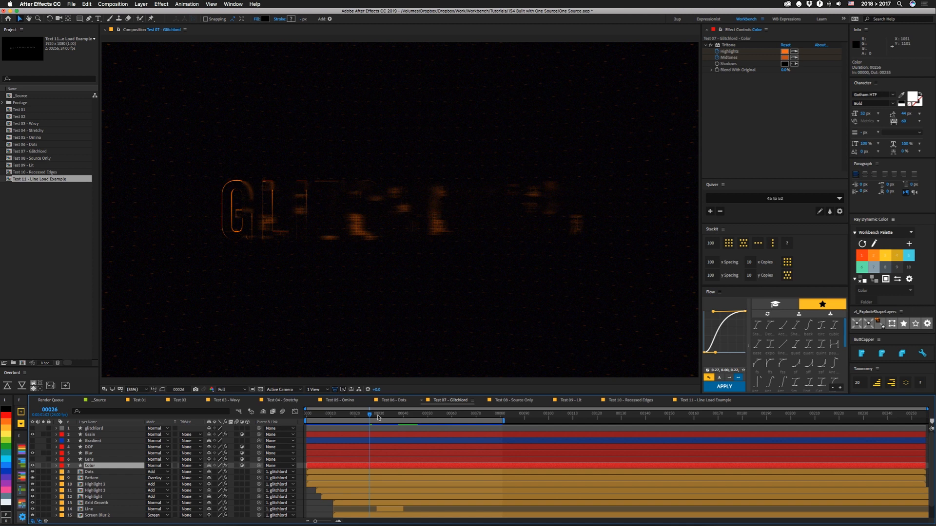
# Scrub to frame 32, view Test 09 - Lit and Test 10 - Recessed Edges with its Hard Edge layer, then Test 11.
pyautogui.moveTo(378, 414); pyautogui.dragTo(493, 415)
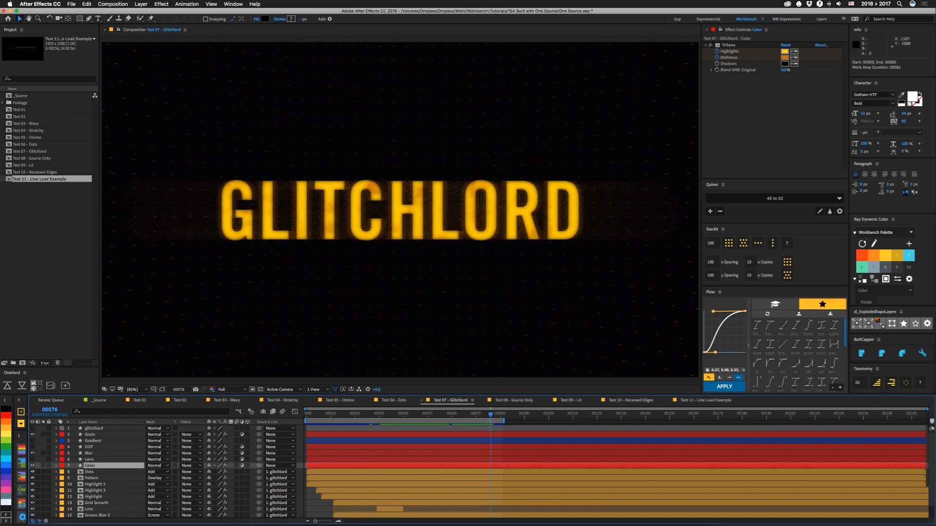
pyautogui.click(568, 401)
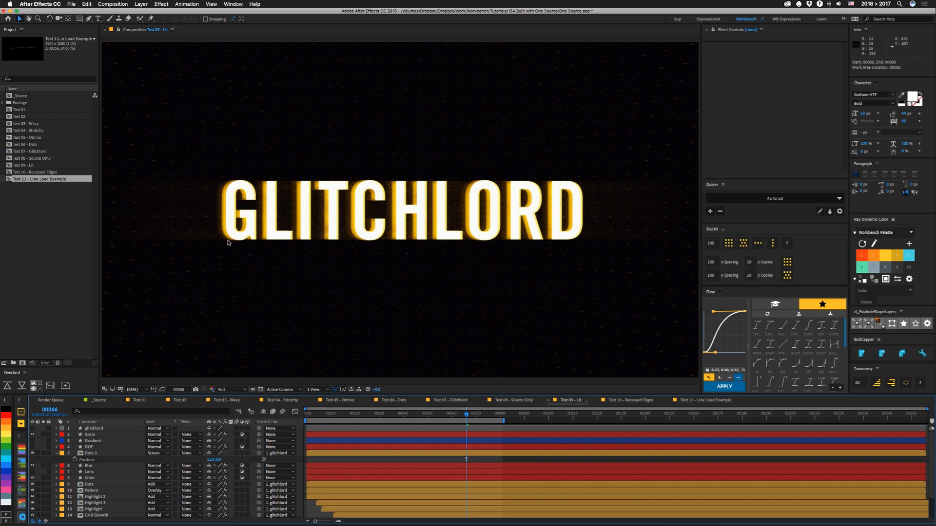
pyautogui.click(625, 401)
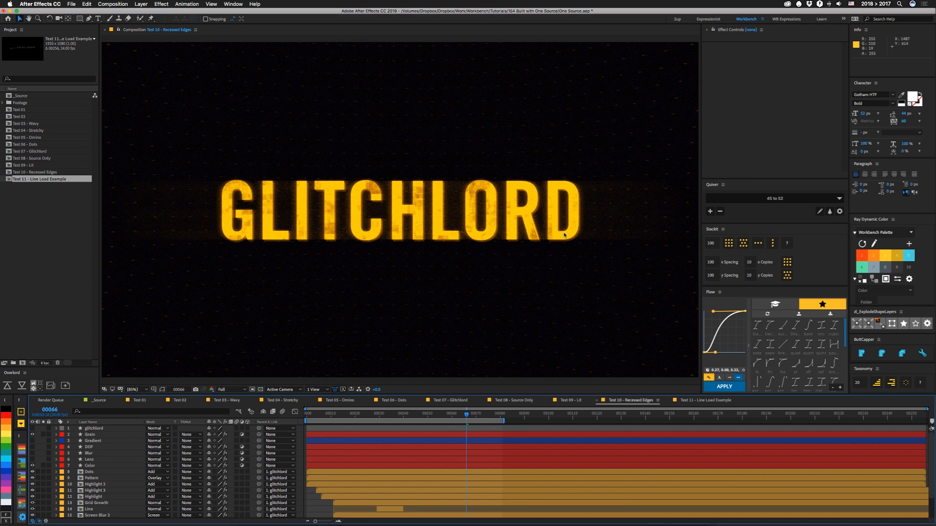
pyautogui.scroll(-4, 123, 488)
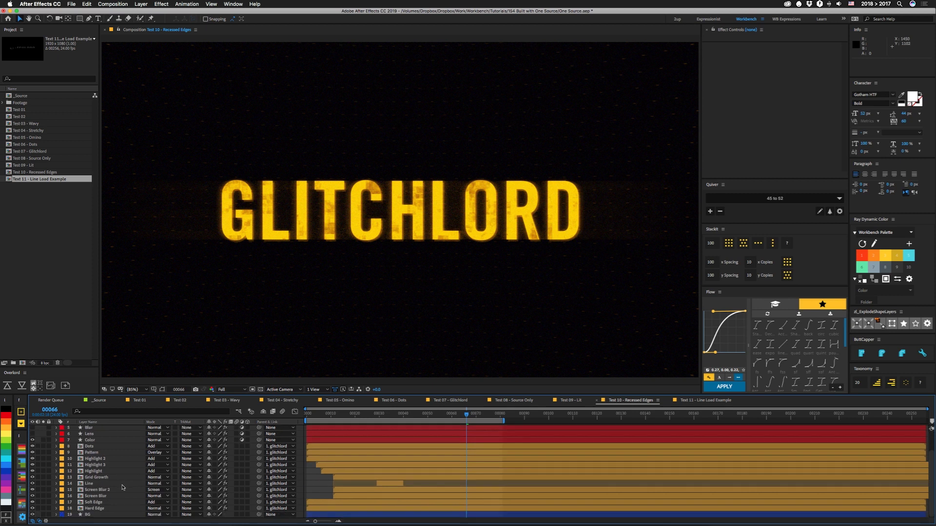
pyautogui.click(95, 508)
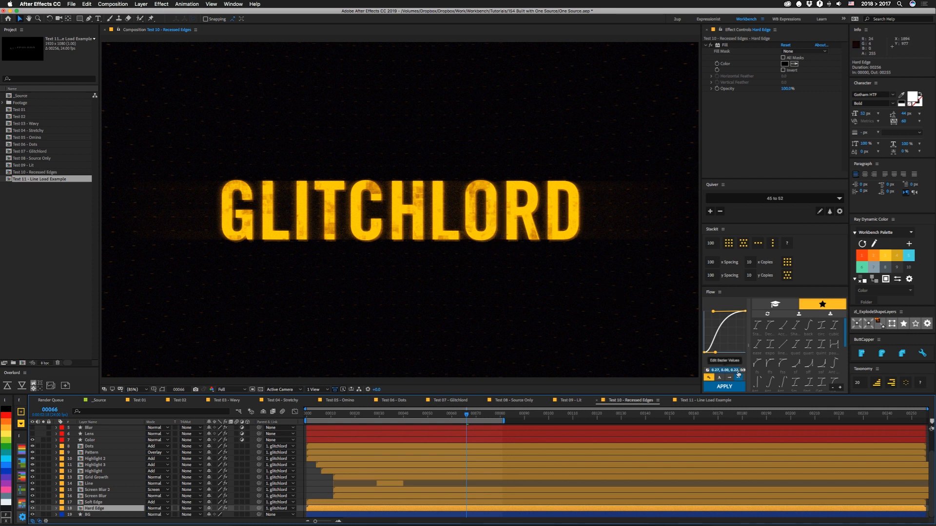
pyautogui.click(699, 401)
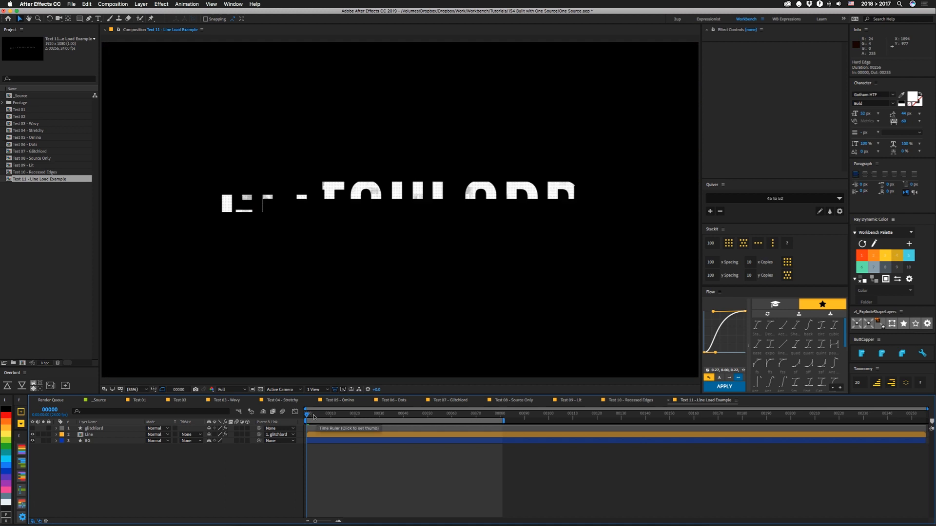
# Select the glitchlord text layer and scrub its Line Load Completion amount.
pyautogui.click(102, 429)
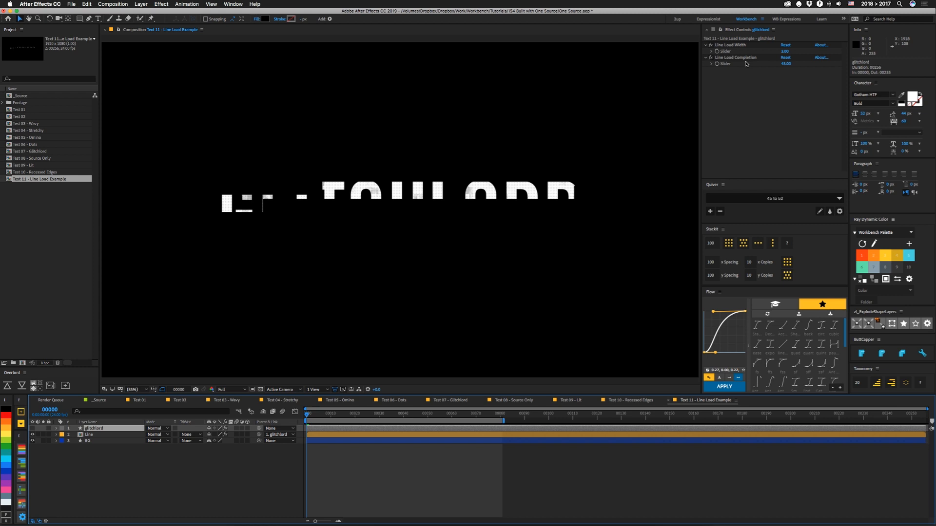
pyautogui.moveTo(788, 63); pyautogui.dragTo(785, 64)
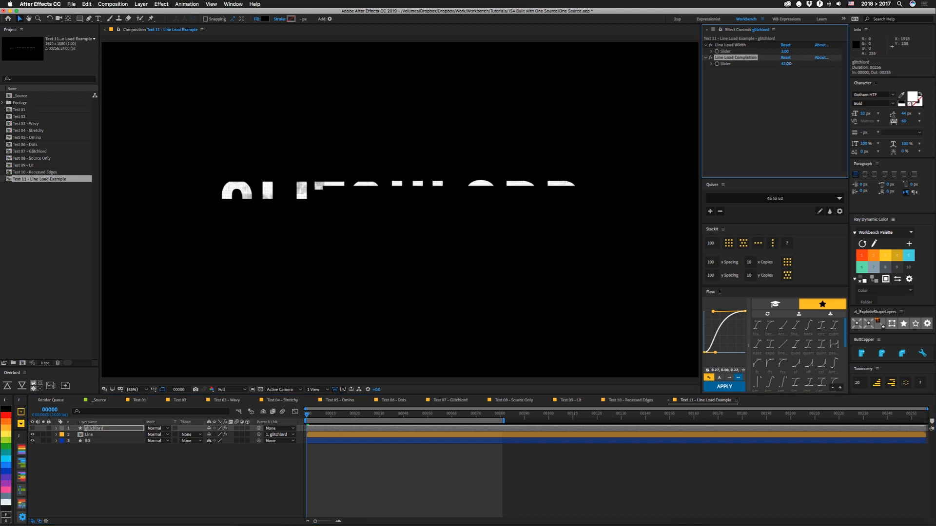
pyautogui.click(397, 156)
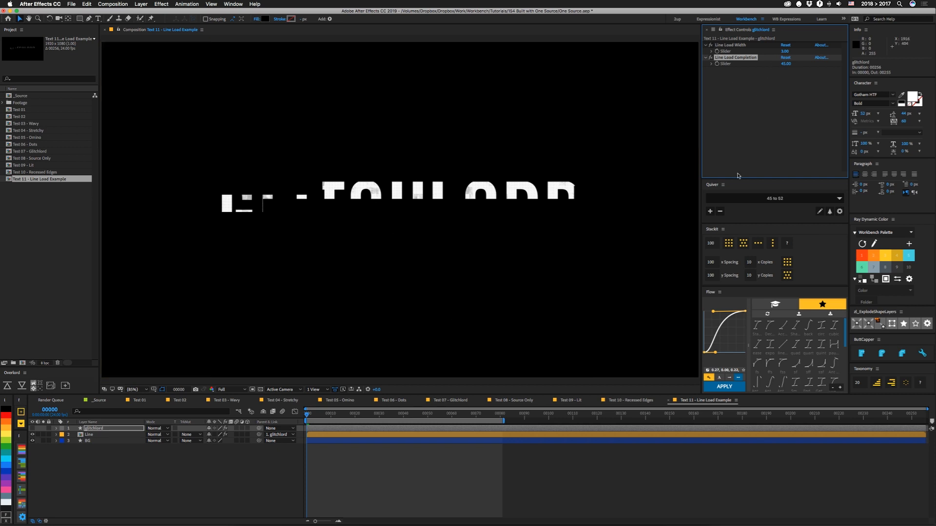
pyautogui.click(466, 173)
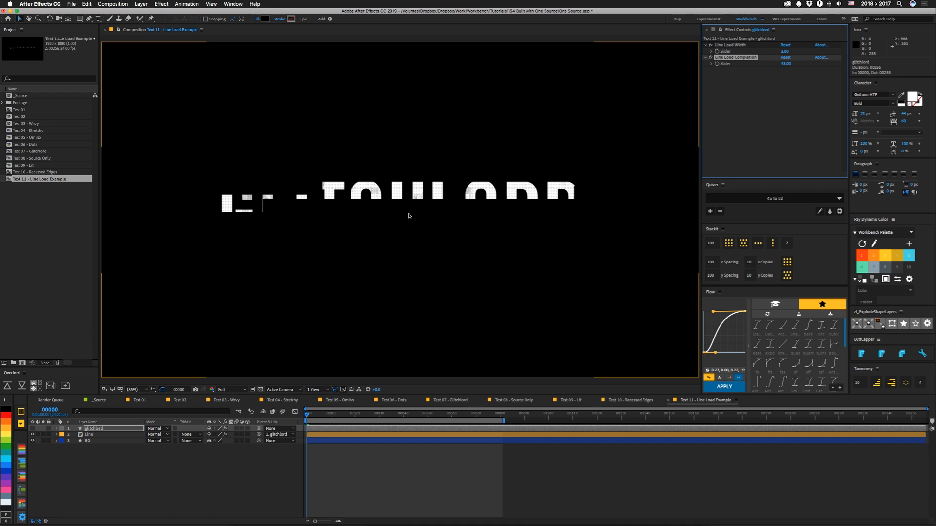
# Set Line Load Width to 5, then scrub completion and width so the letters grow tall and broken.
pyautogui.click(785, 52)
pyautogui.write('5')
pyautogui.press('Return')
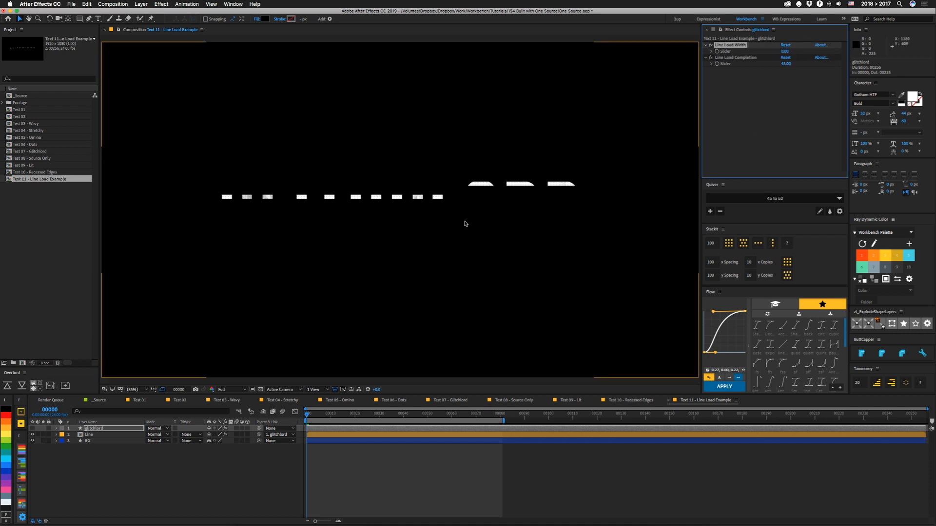
pyautogui.moveTo(786, 64); pyautogui.dragTo(787, 64)
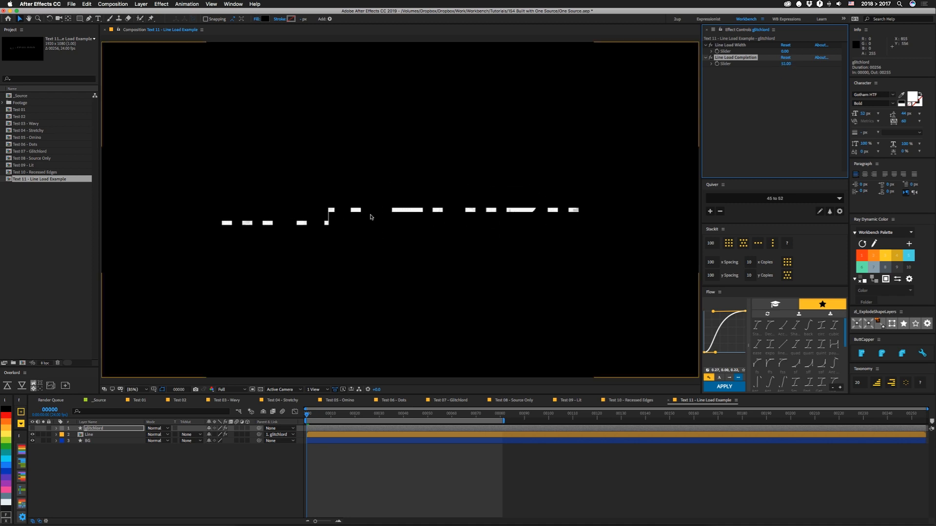
pyautogui.moveTo(785, 51); pyautogui.dragTo(787, 65)
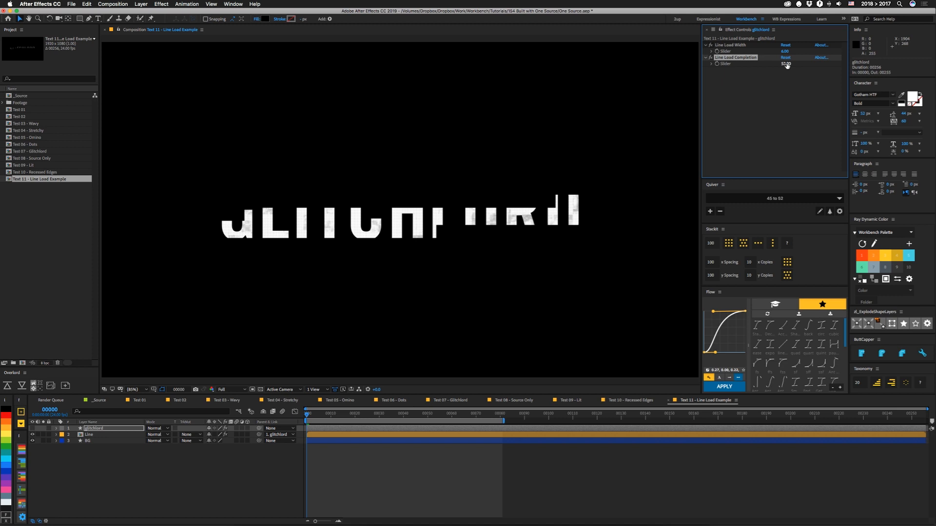
pyautogui.click(167, 294)
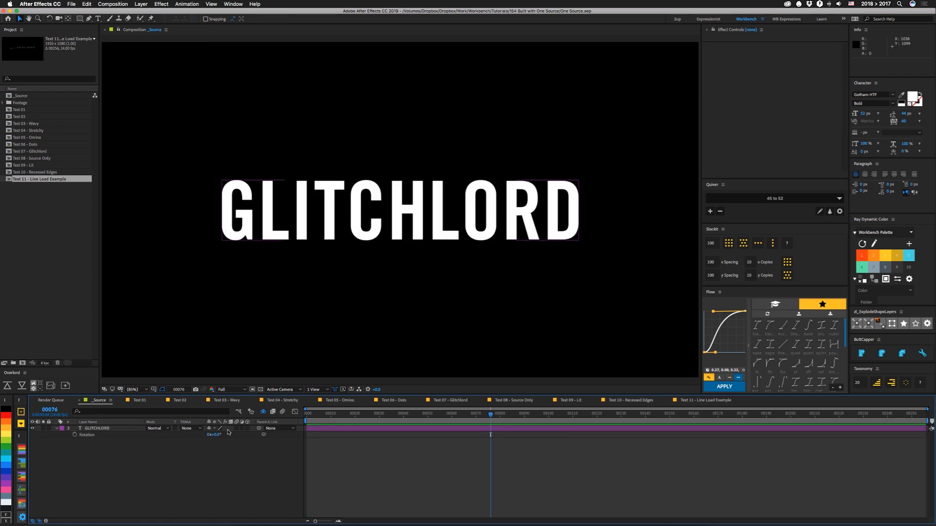
# Add Drone Downtown 01.mov to _Source, show it behind the text, then preview Test 07 - Glitchlord.
pyautogui.press('super+slash')
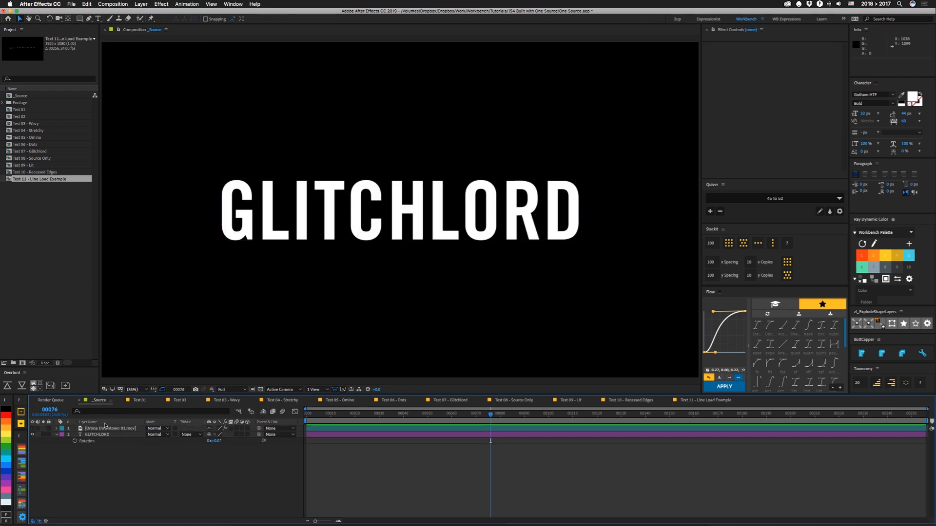
pyautogui.click(31, 429)
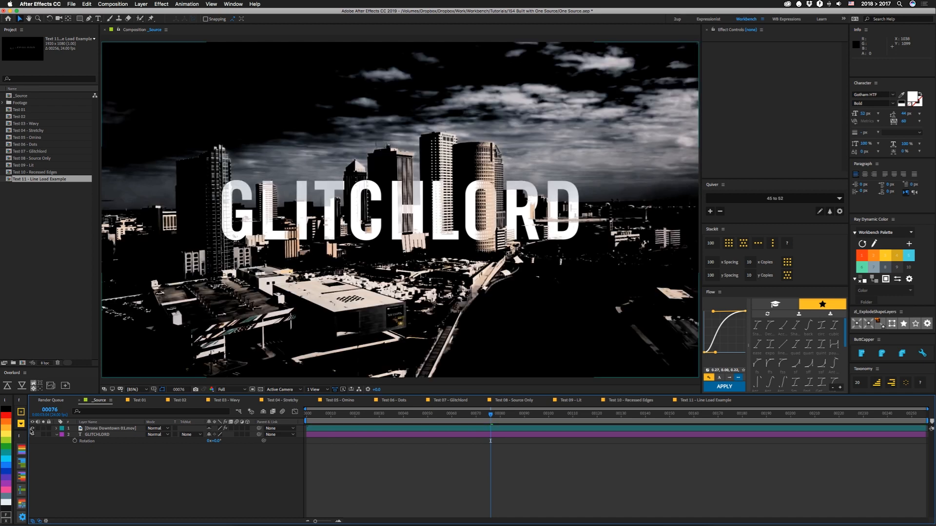
pyautogui.click(106, 429)
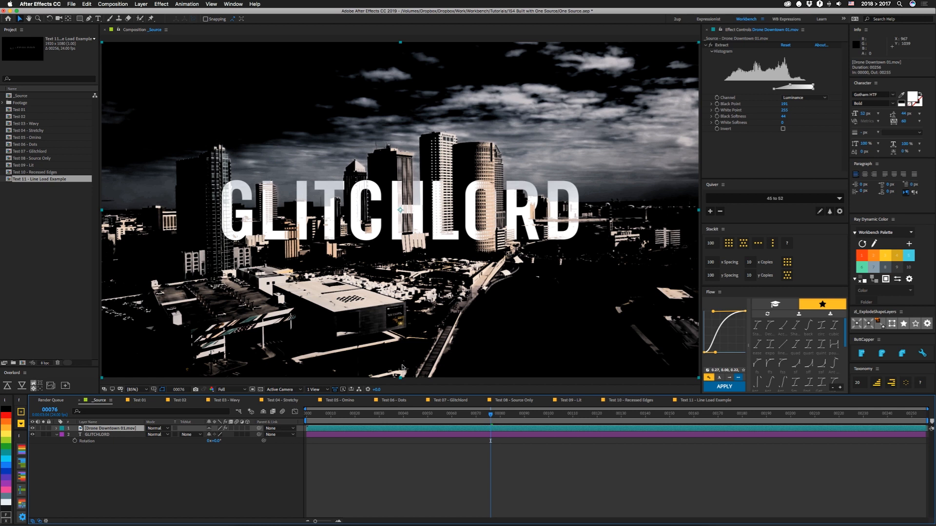
pyautogui.click(451, 400)
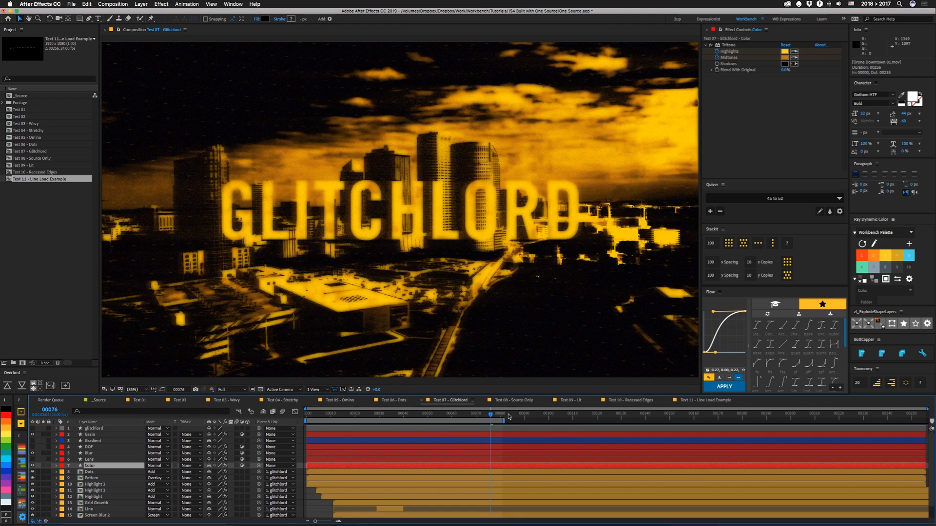
pyautogui.press('space')
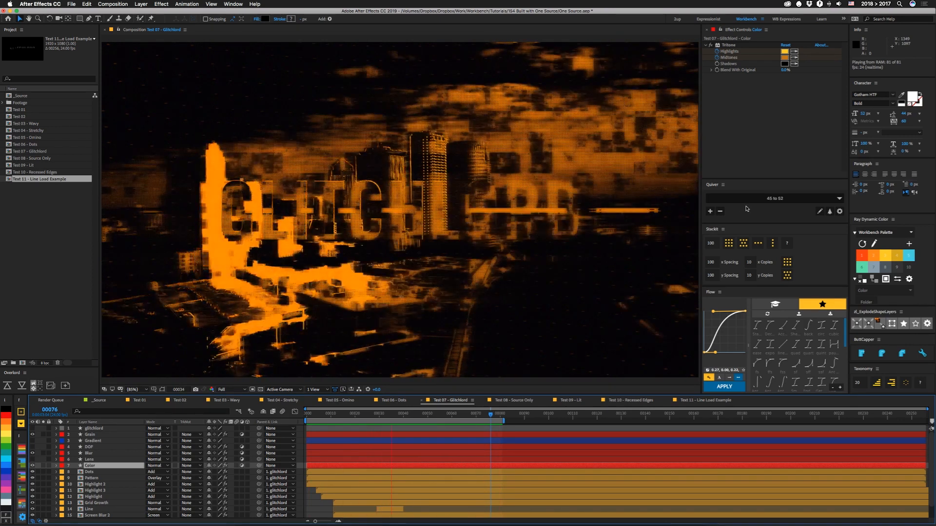
# View Test 08 - Source Only and preview its animation over the skyline.
pyautogui.click(522, 401)
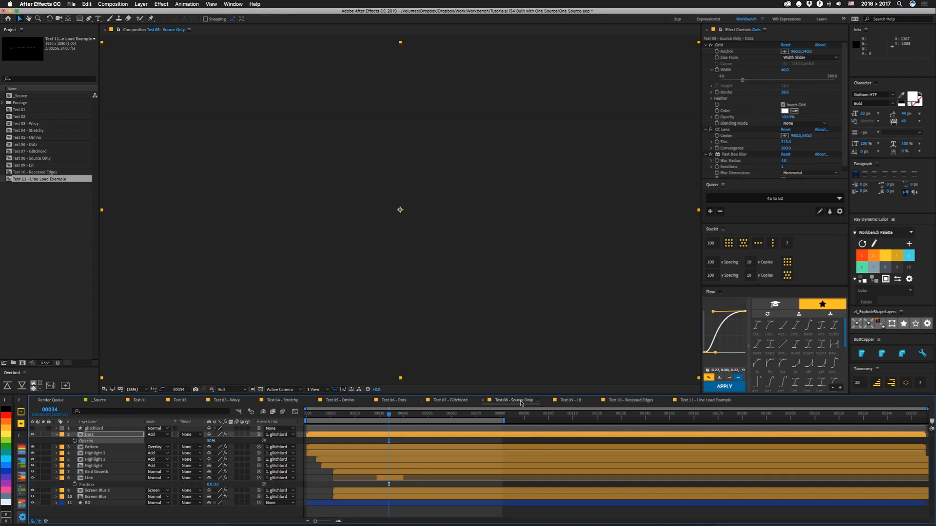
pyautogui.press('space')
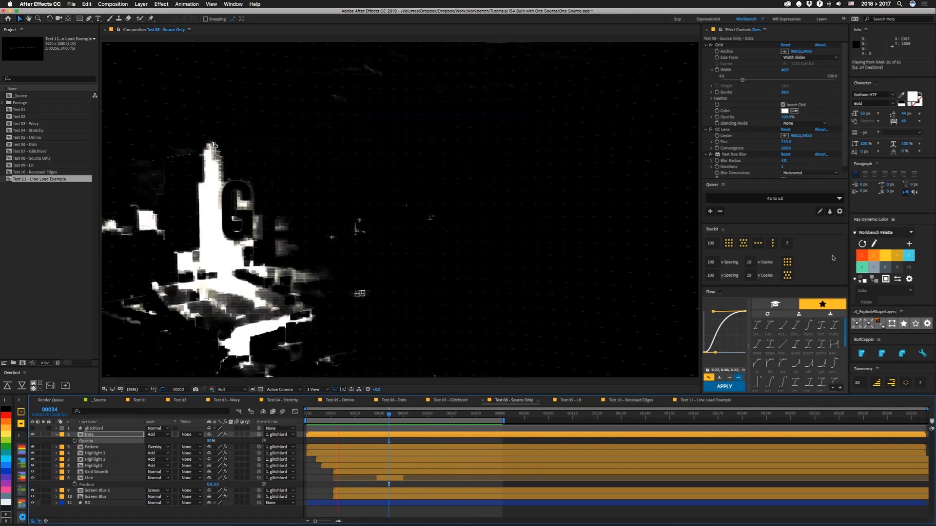
pyautogui.press('space')
# Step through Test 09 - Lit and Test 10 - Recessed Edges to Test 11 - Line Load Example.
pyautogui.click(570, 401)
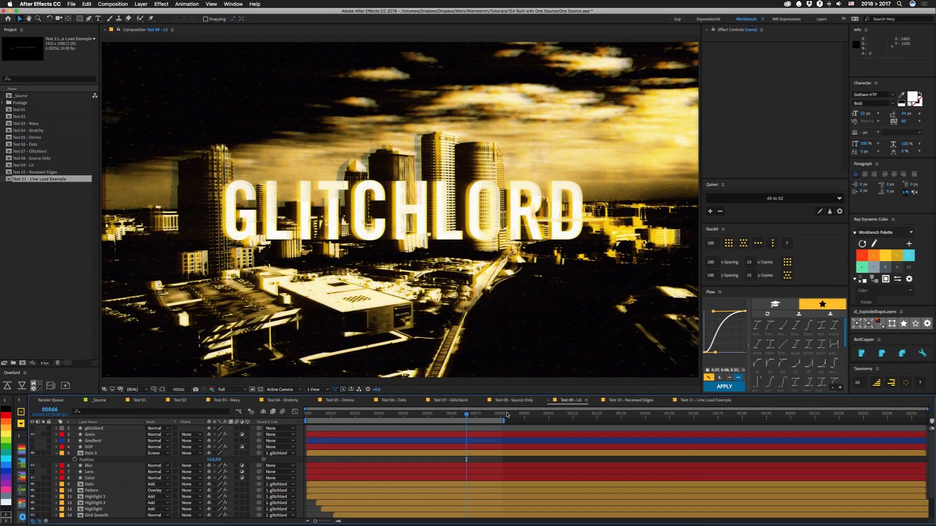
pyautogui.click(506, 415)
pyautogui.click(628, 401)
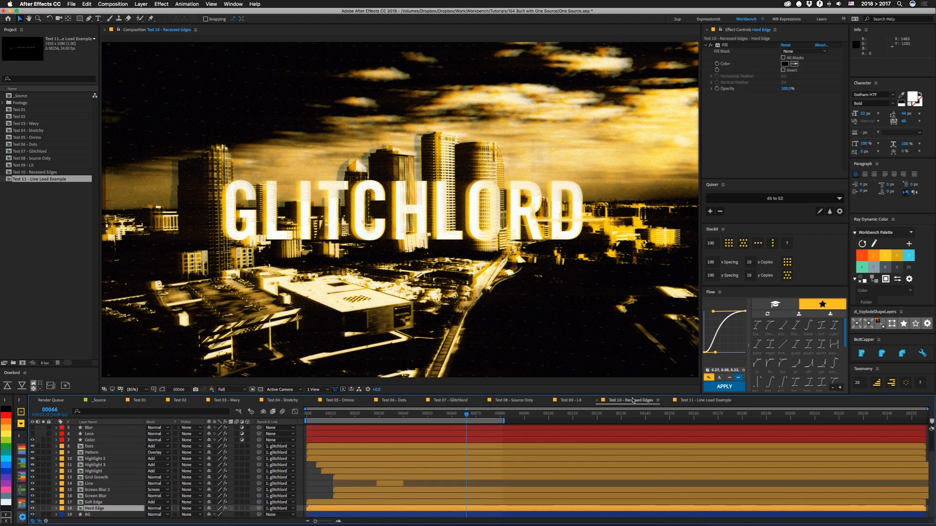
pyautogui.click(700, 400)
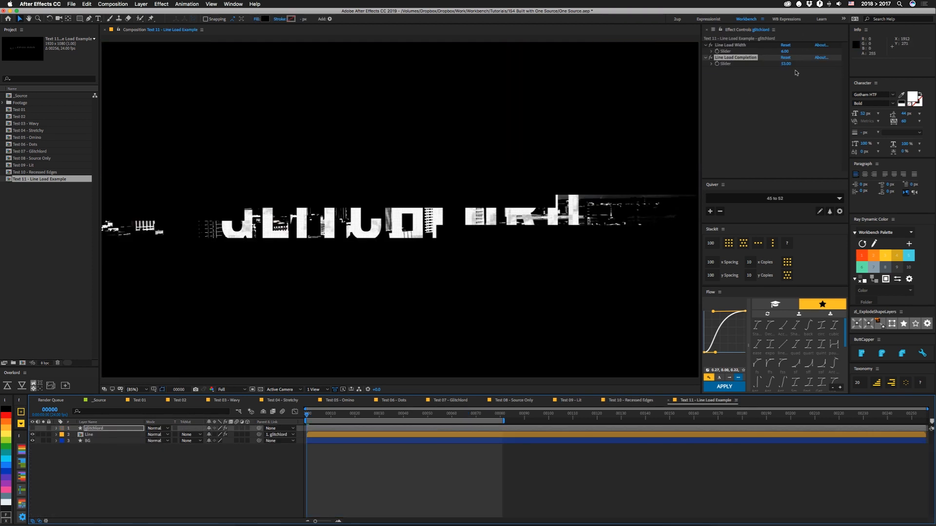
# Scrub Line Load Completion, then preview Test 01, Test 02, Test 03 - Wavy and Test 04 - Stretchy.
pyautogui.moveTo(786, 65)
pyautogui.mouseDown()
pyautogui.moveTo(775, 66)
pyautogui.moveTo(788, 67)
pyautogui.mouseUp()
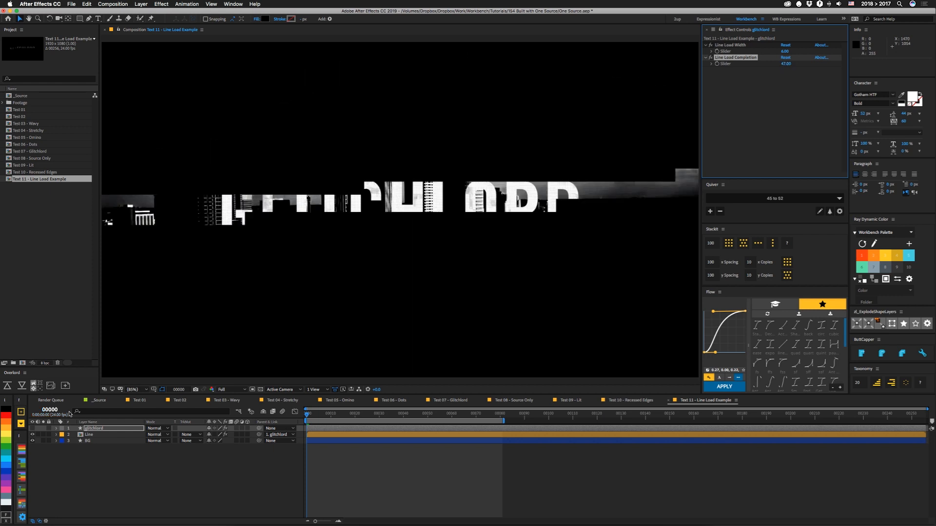
pyautogui.click(138, 400)
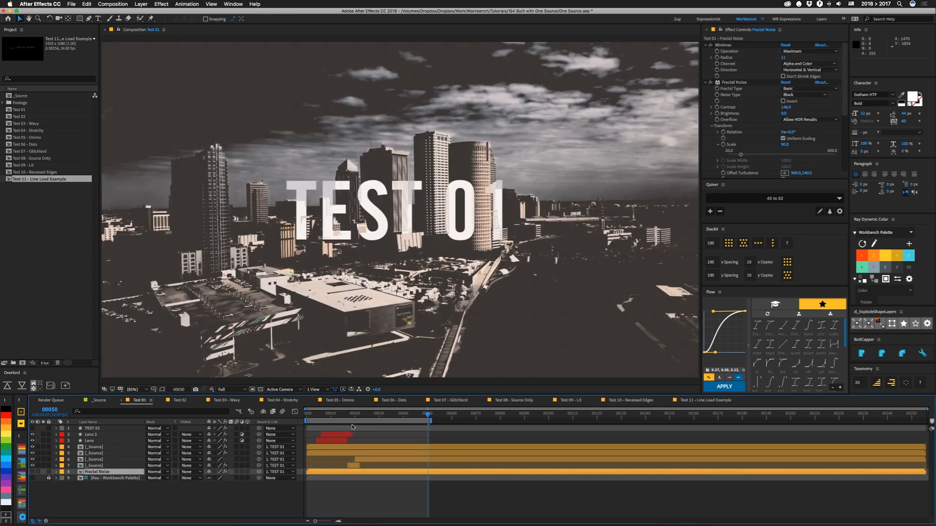
pyautogui.press('space')
pyautogui.click(178, 400)
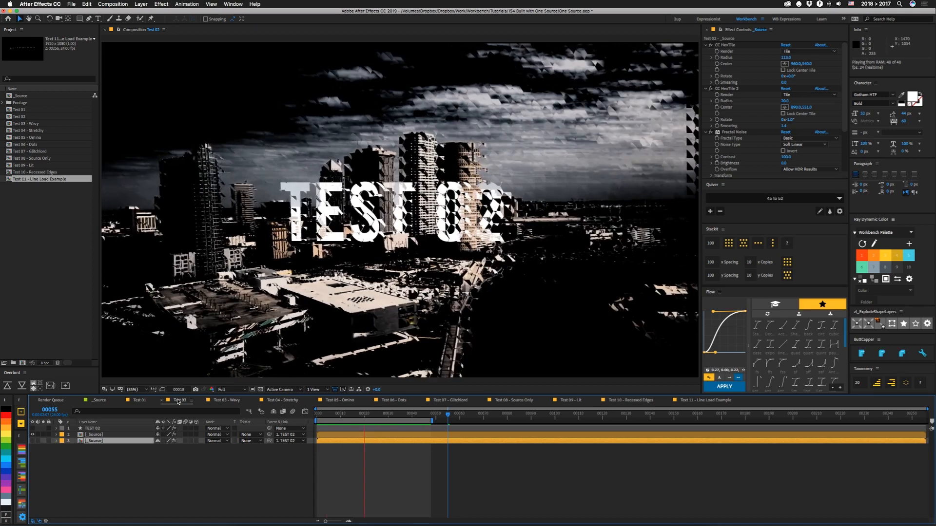
pyautogui.click(224, 401)
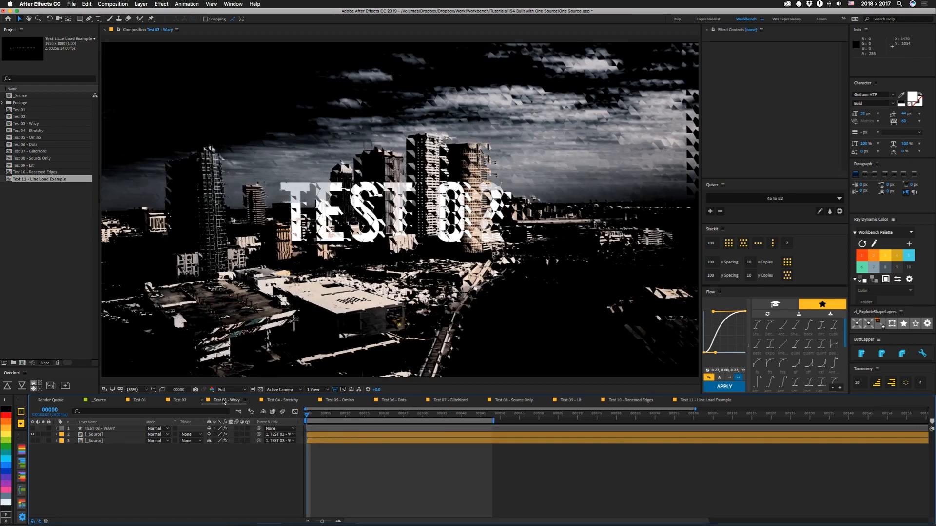
pyautogui.press('space')
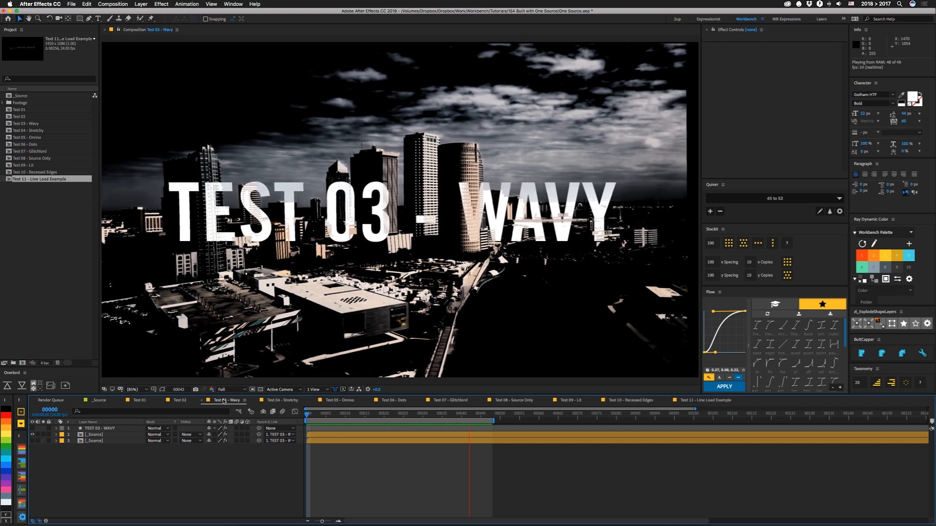
pyautogui.click(282, 401)
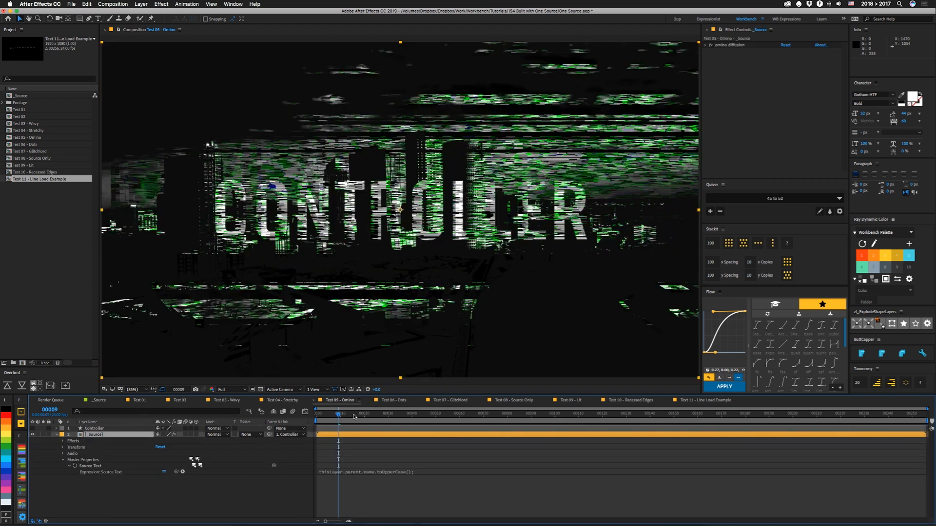
# Play Test 06 - Dots from the start, then return to Test 07 - Glitchlord.
pyautogui.click(395, 402)
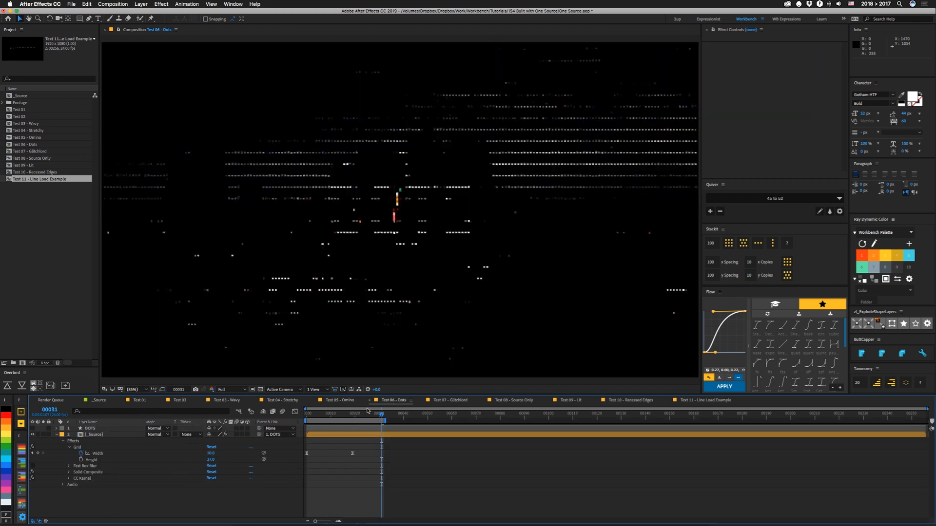
pyautogui.press('Home')
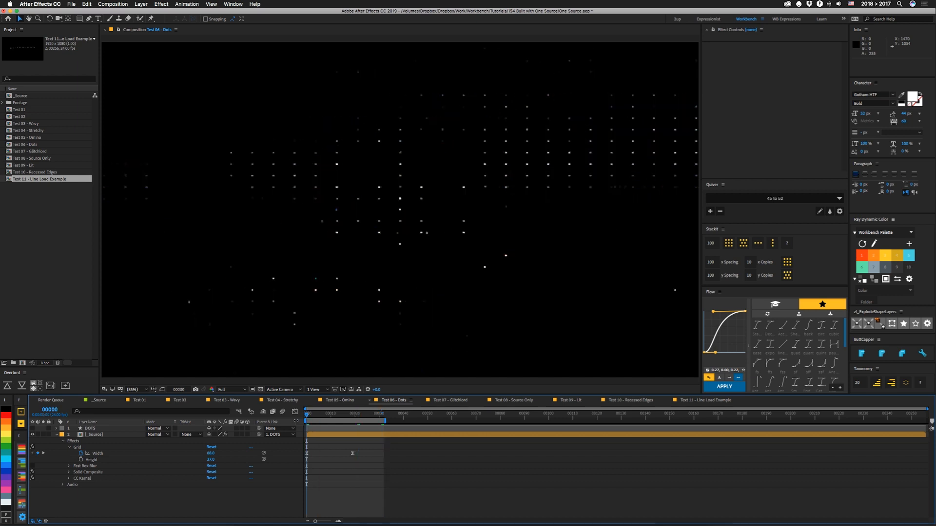
pyautogui.press('space')
pyautogui.click(450, 400)
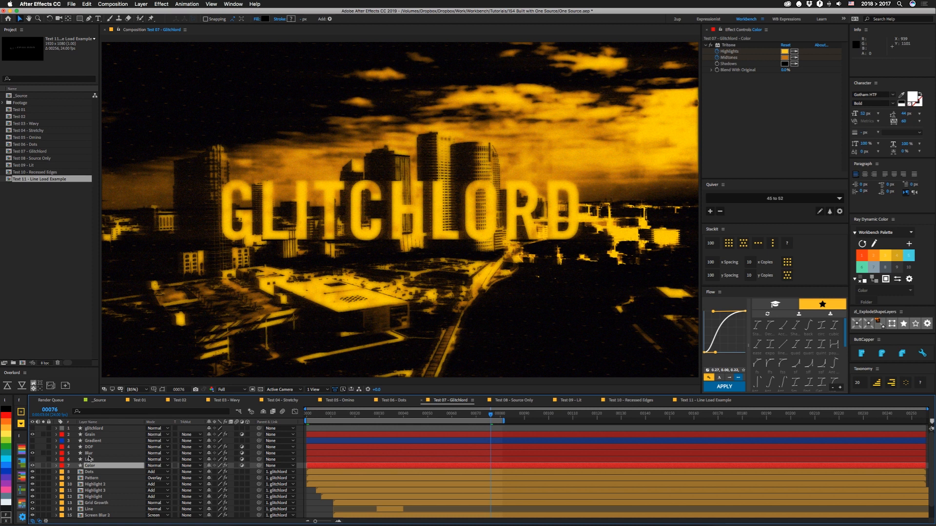
# Hide the Blur layer so the orange text and skyline render sharp.
pyautogui.click(34, 454)
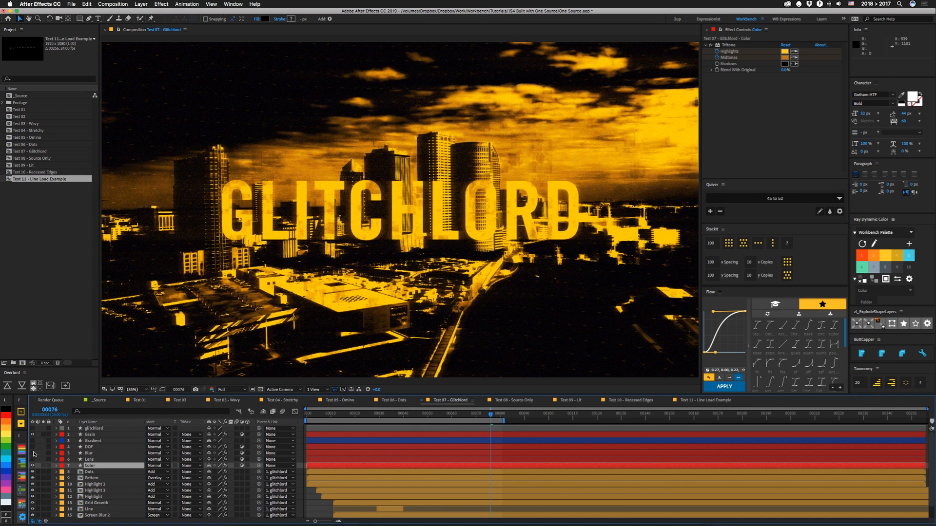